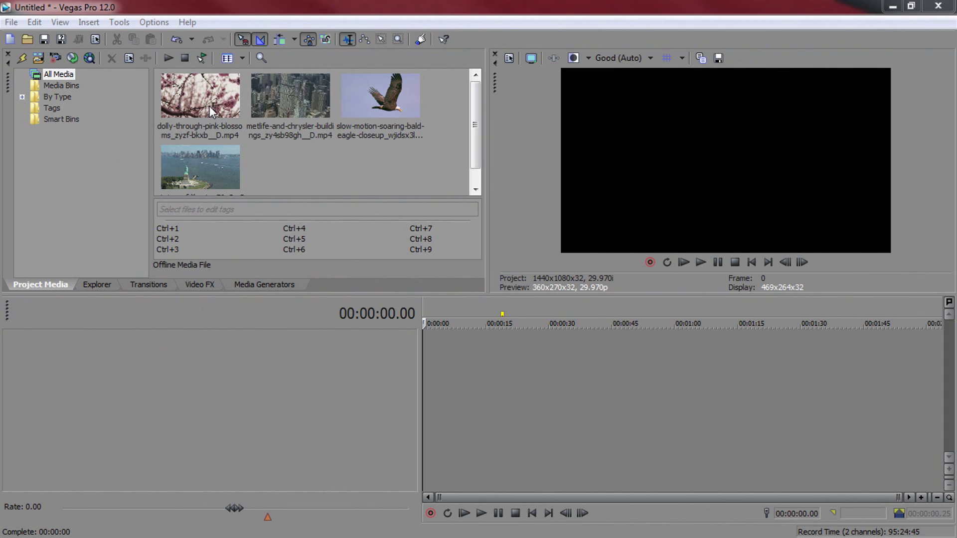
- Line up the blossoms, Metlife–Chrysler, Statue of Liberty and eagle clips end to end on the timeline
left_click(208, 106)
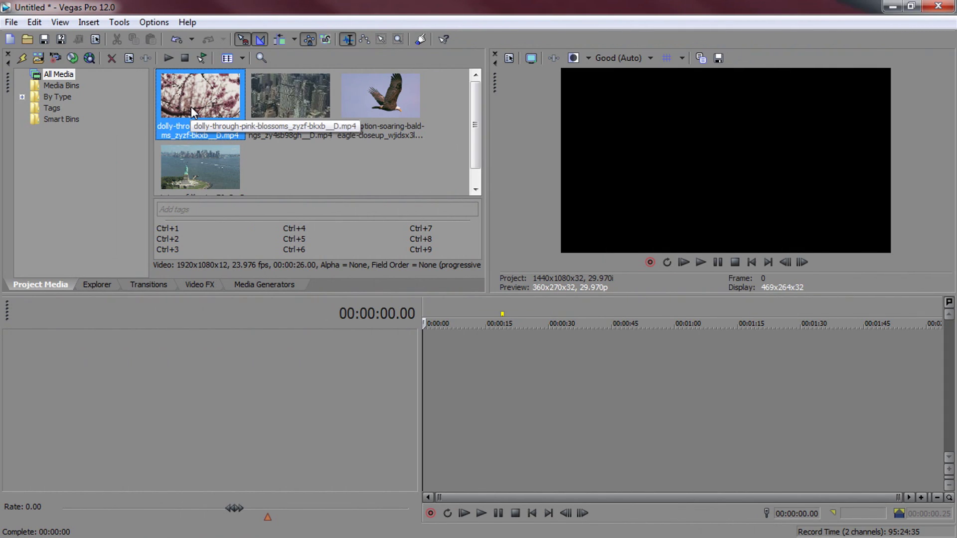
left_click_drag(361, 399, 469, 359)
left_click_drag(294, 102, 373, 167)
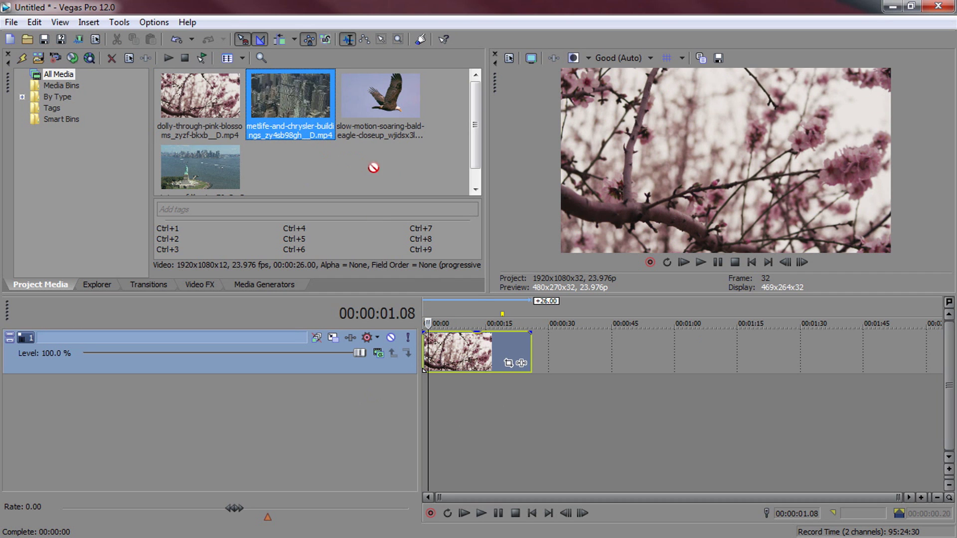
left_click_drag(565, 345, 542, 345)
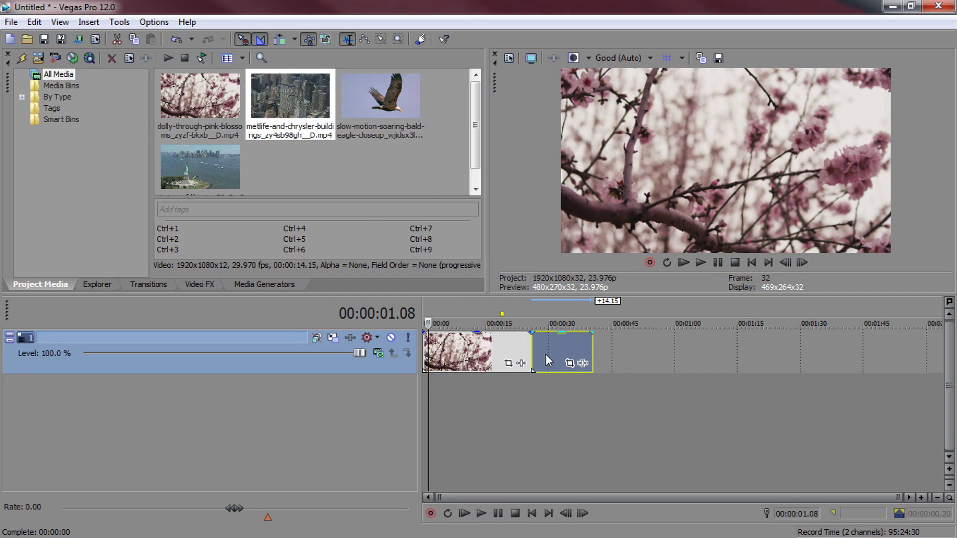
left_click(545, 354)
left_click(218, 181)
left_click_drag(219, 181, 604, 359)
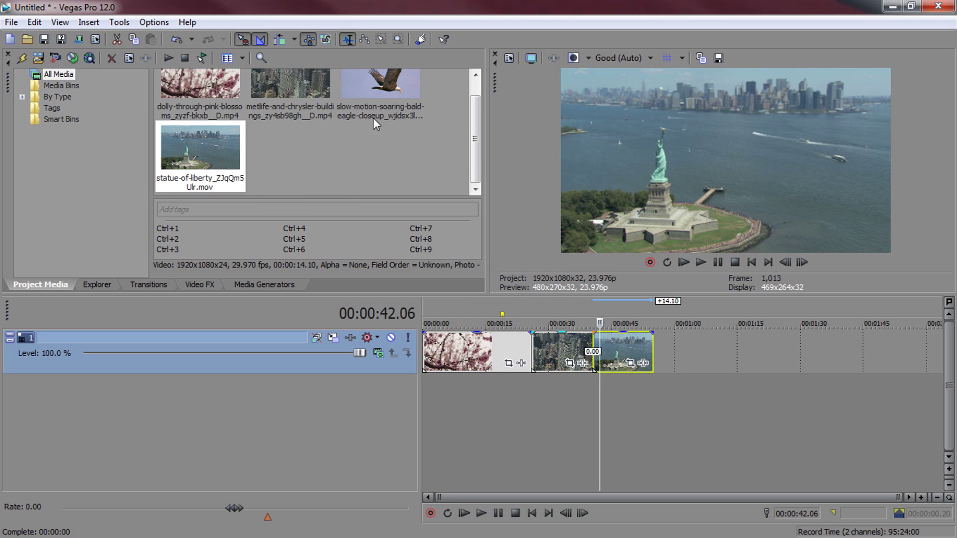
left_click_drag(376, 116, 425, 111)
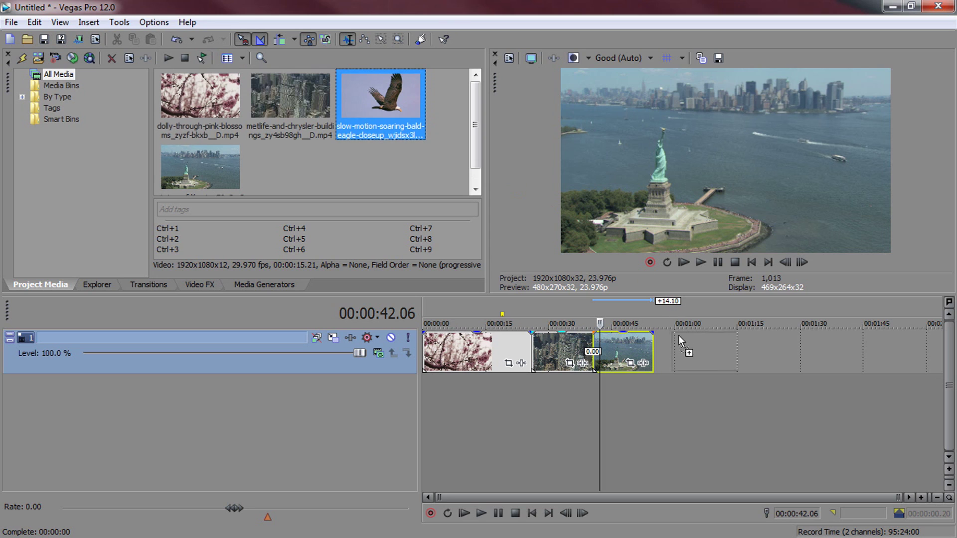
left_click_drag(663, 353, 686, 362)
key("Home")
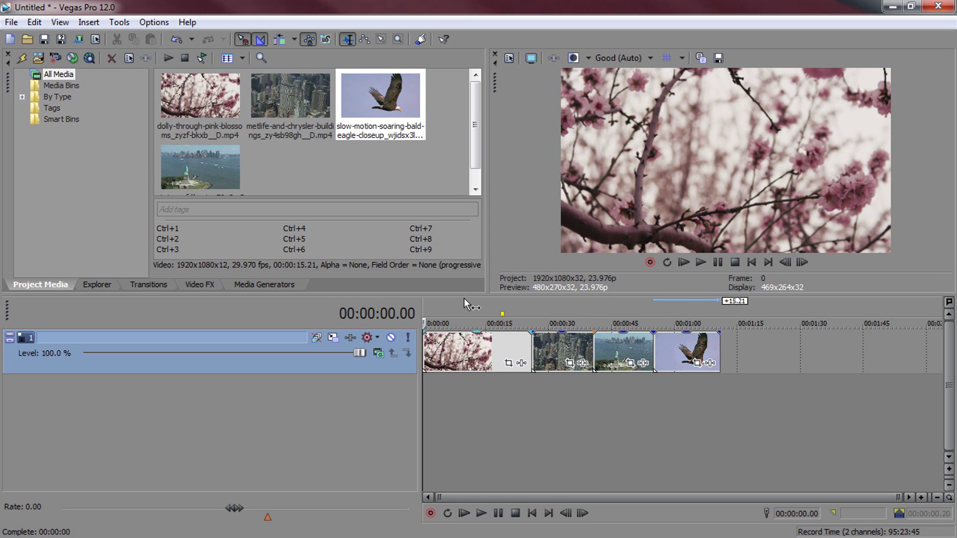
- Turn on Disable resample in the blossom clip's event properties
left_click(462, 358)
right_click(462, 358)
left_click(479, 527)
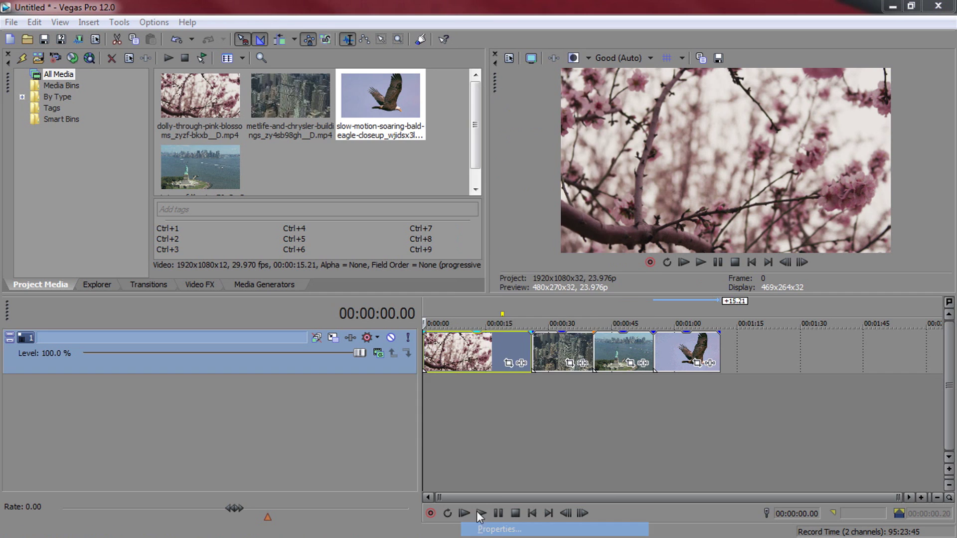
left_click(402, 229)
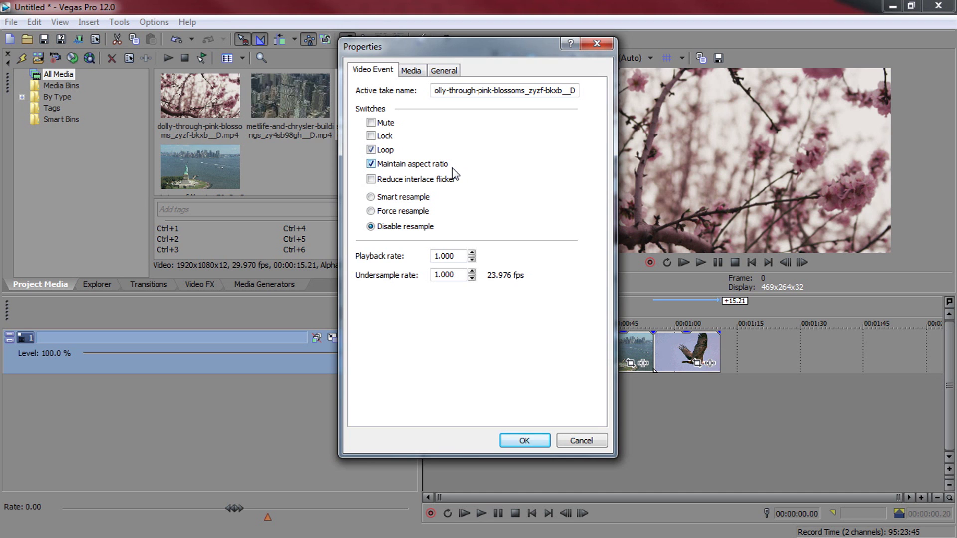
left_click(524, 441)
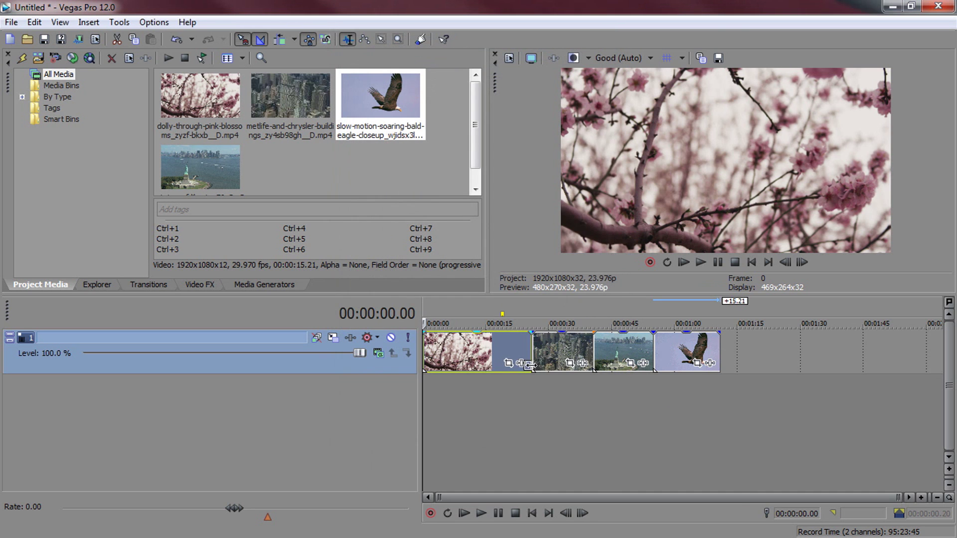
- Set Disable resample on the Metlife and eagle clips as well
right_click(551, 351)
left_click(594, 525)
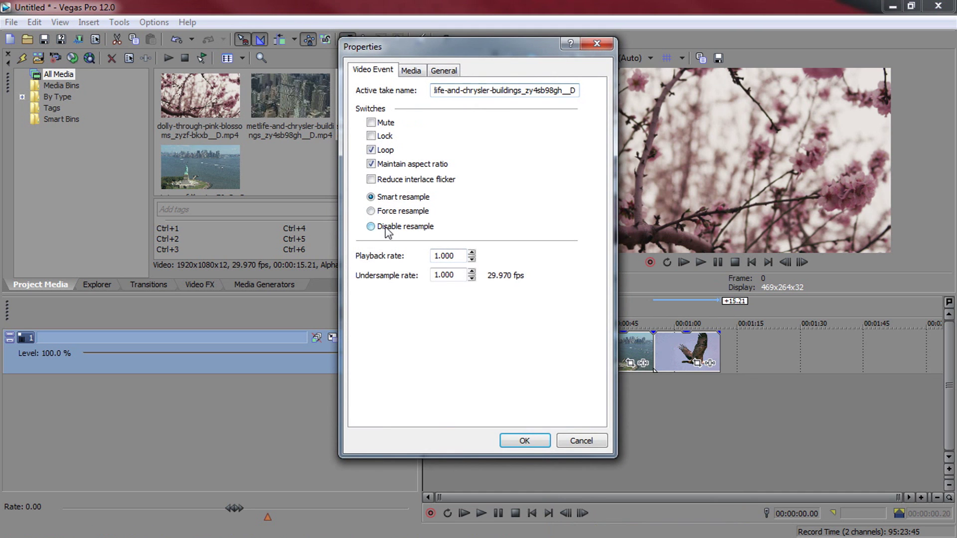
left_click(525, 441)
left_click(405, 227)
left_click(525, 441)
right_click(680, 351)
left_click(722, 524)
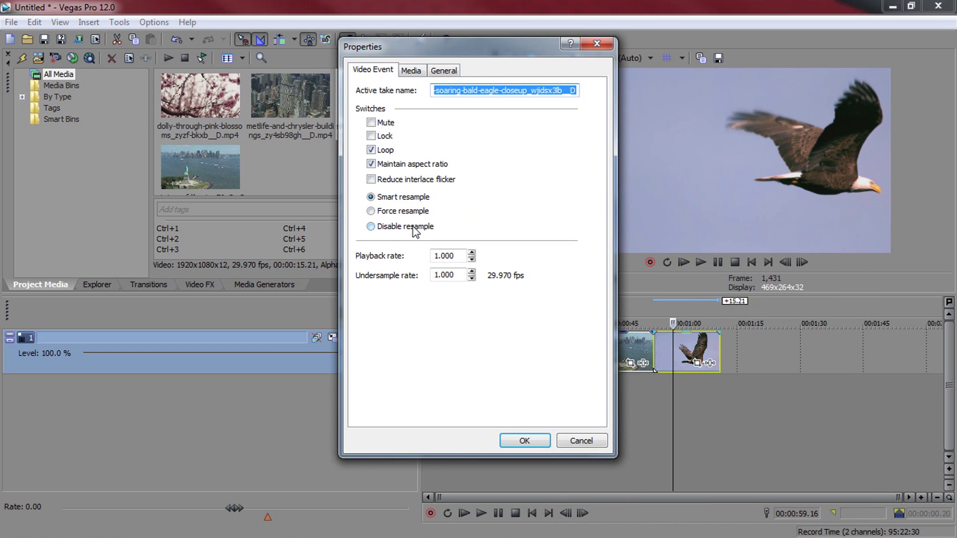
left_click(406, 226)
left_click(524, 441)
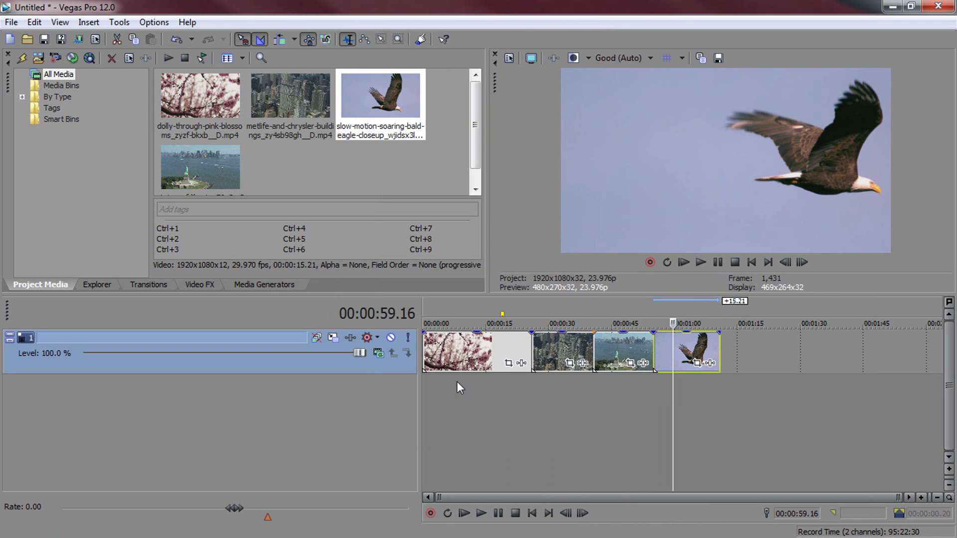
left_click(427, 358)
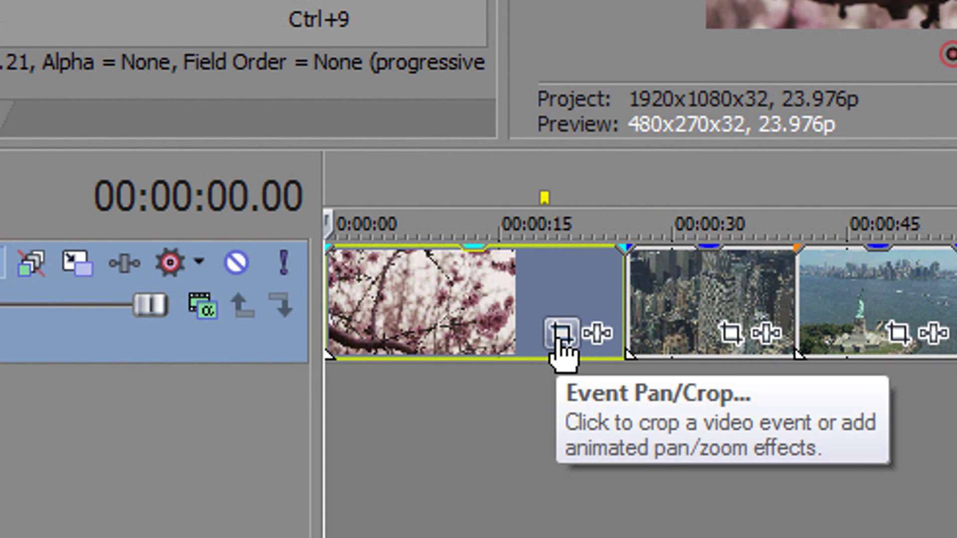
- In the blossom clip's Pan/Crop, enable Size About Center and squeeze the crop to a 36.4-high strip
left_click(561, 336)
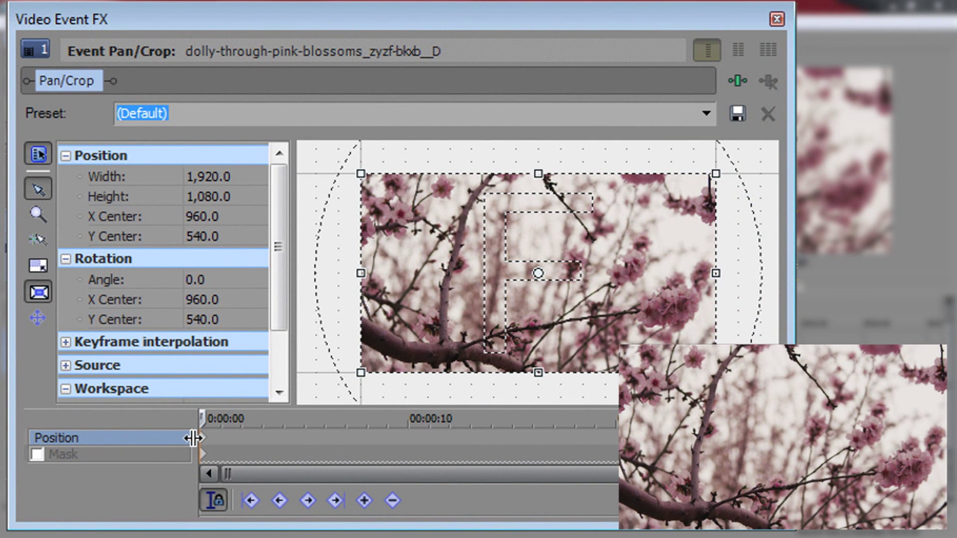
left_click(38, 291)
left_click_drag(542, 379, 537, 350)
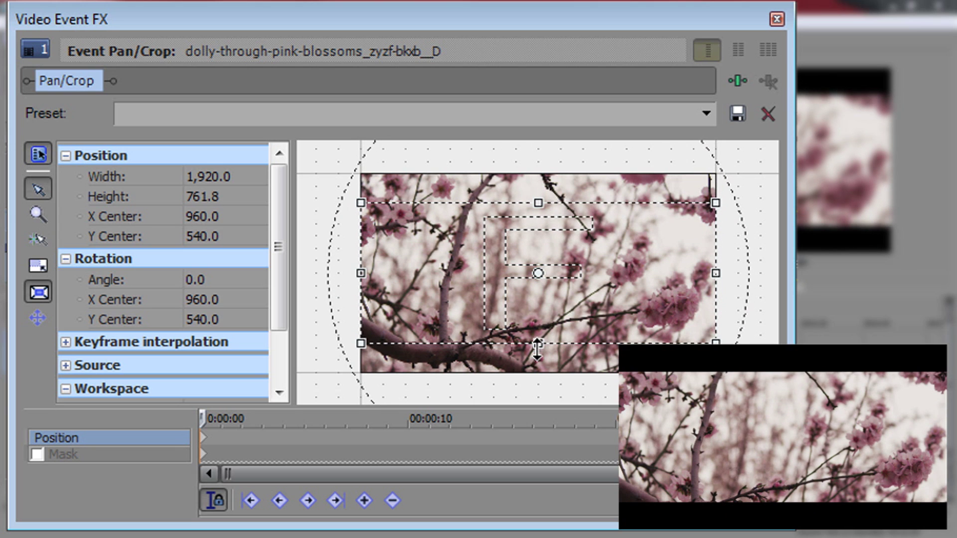
left_click_drag(537, 350, 543, 282)
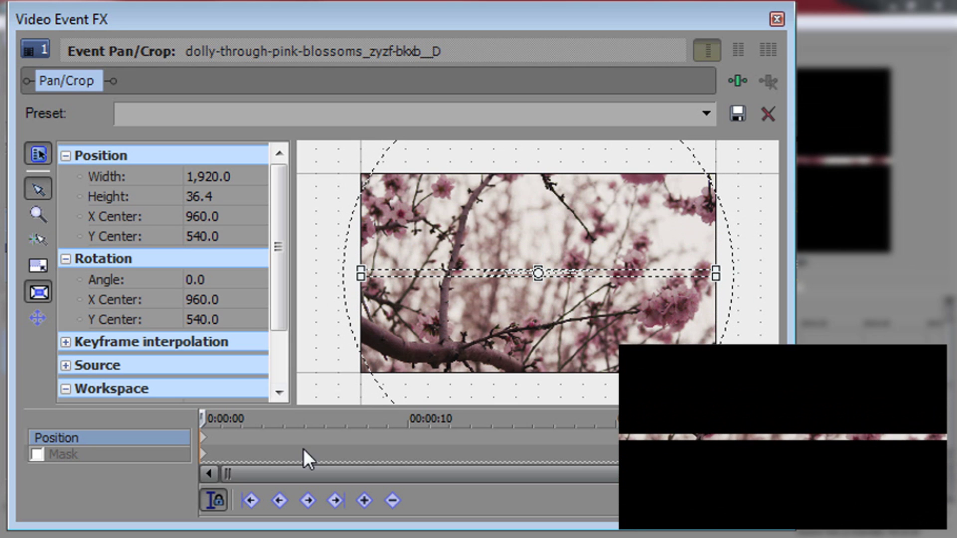
- At about 00:00:02.20, widen the crop height to 777.2 for a letterboxed frame
left_click(271, 438)
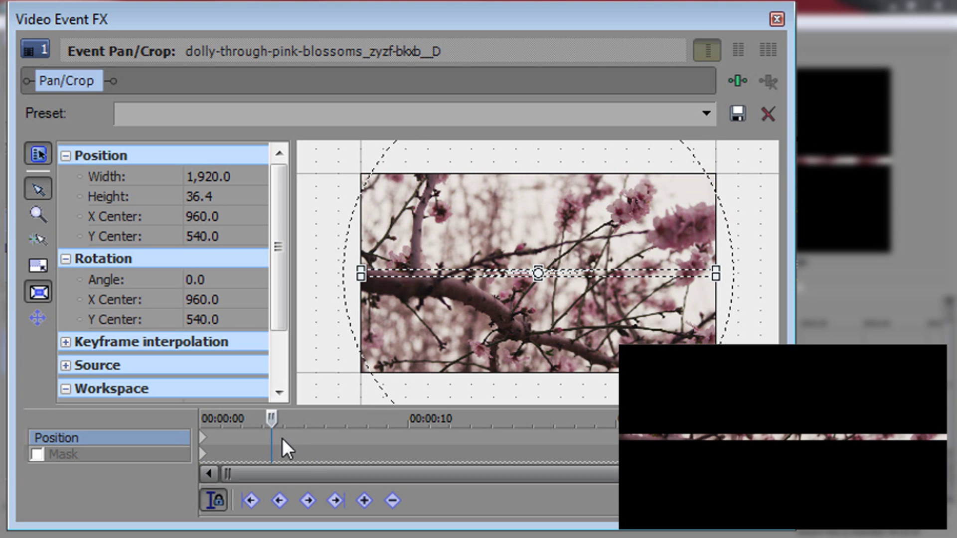
left_click(259, 439)
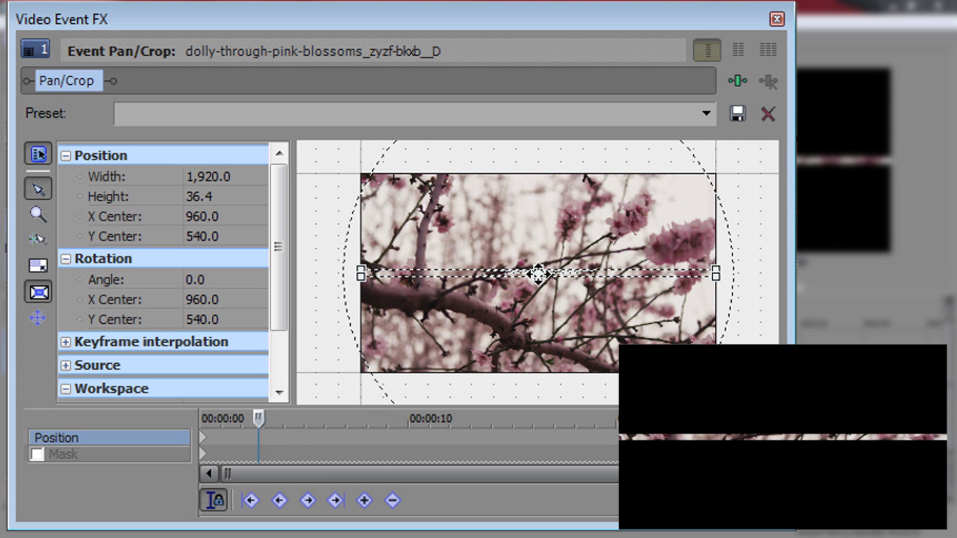
scroll(540, 284, "up", 2)
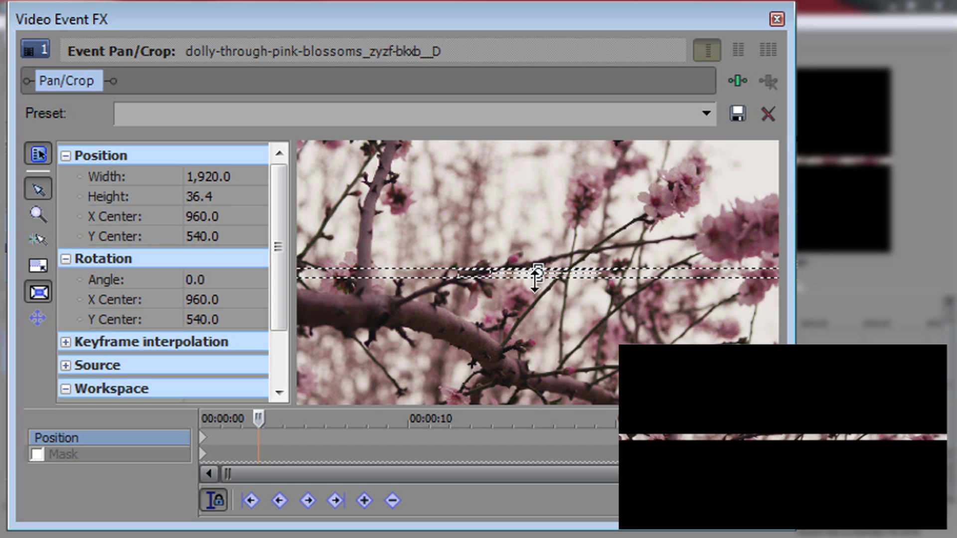
left_click_drag(536, 280, 506, 388)
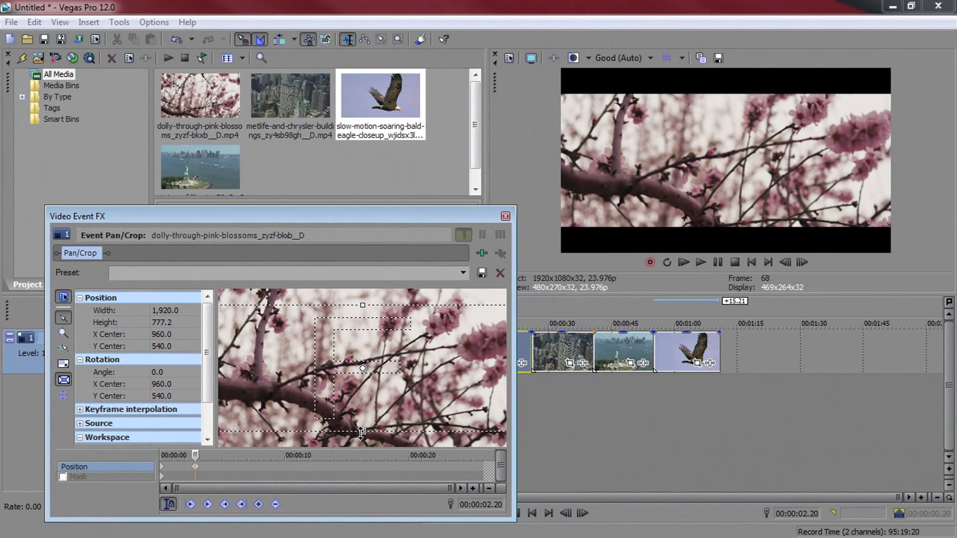
scroll(361, 432, "down", 2)
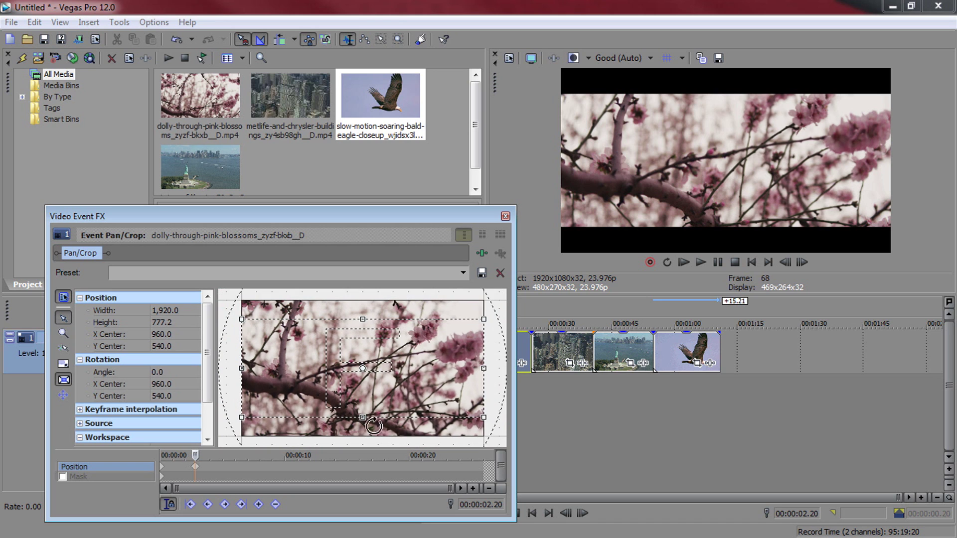
left_click(506, 217)
- Preview the opening and fade the blossom clip in over about three seconds
left_click(683, 263)
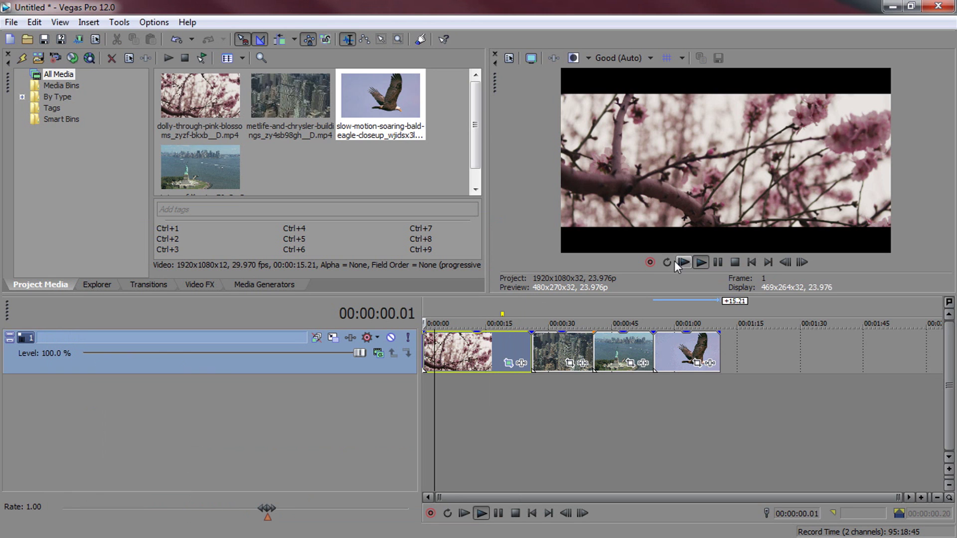
left_click(718, 262)
scroll(449, 354, "up", 2)
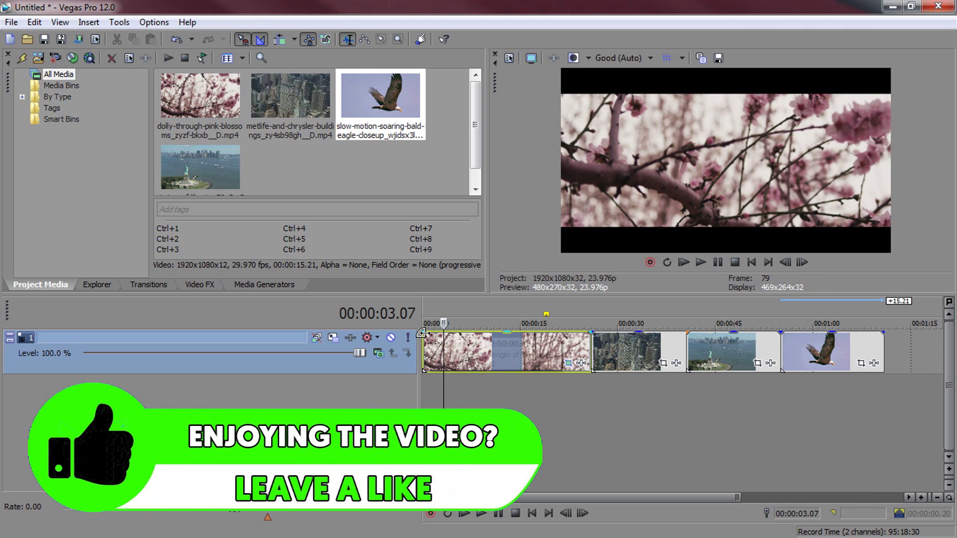
left_click_drag(426, 333, 442, 332)
- Copy the letterbox keyframe from the blossom clip's Pan/Crop
left_click(521, 349)
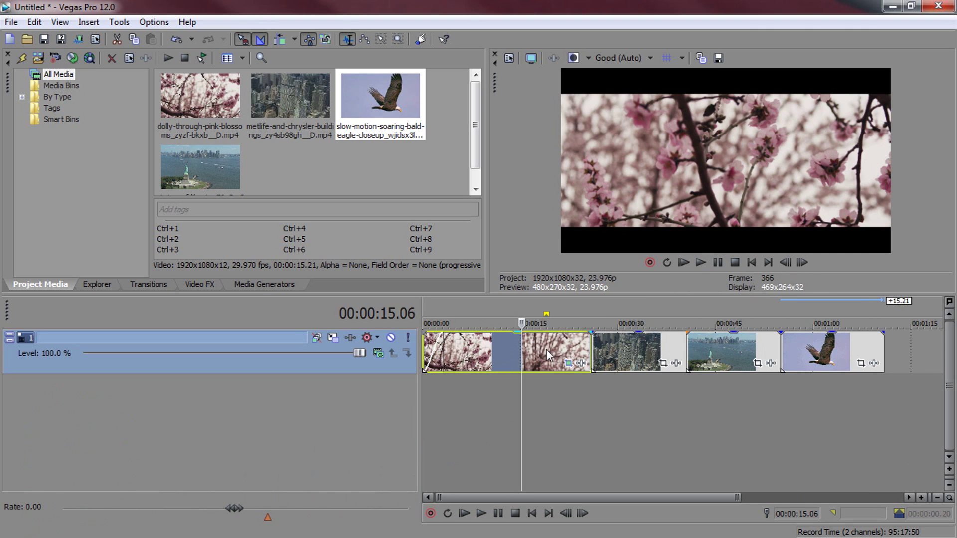
left_click(569, 363)
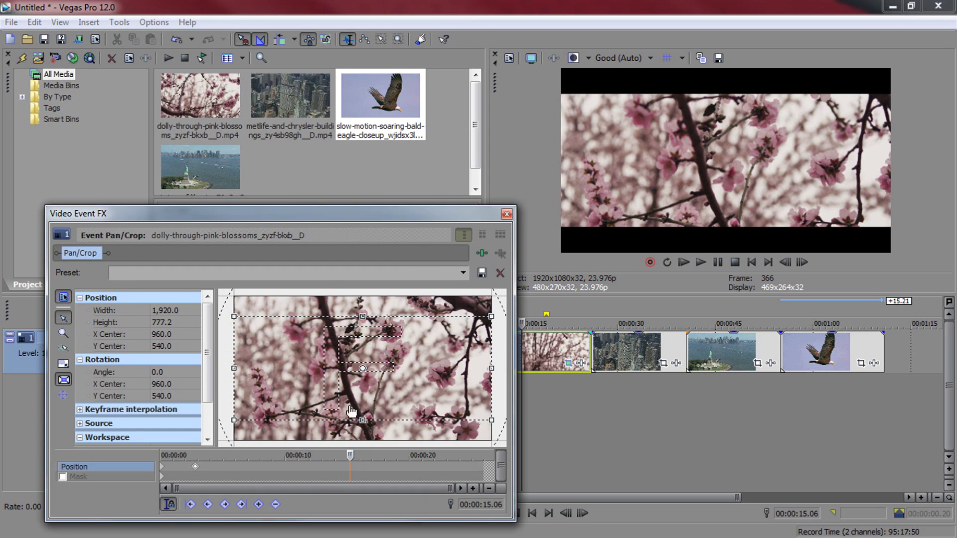
key("ctrl+Left")
right_click(195, 467)
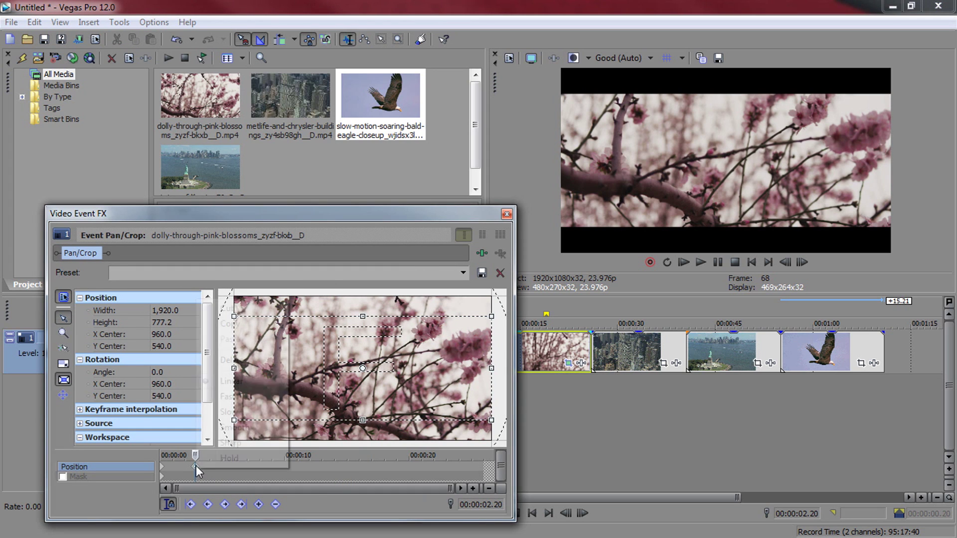
left_click(252, 327)
left_click(506, 214)
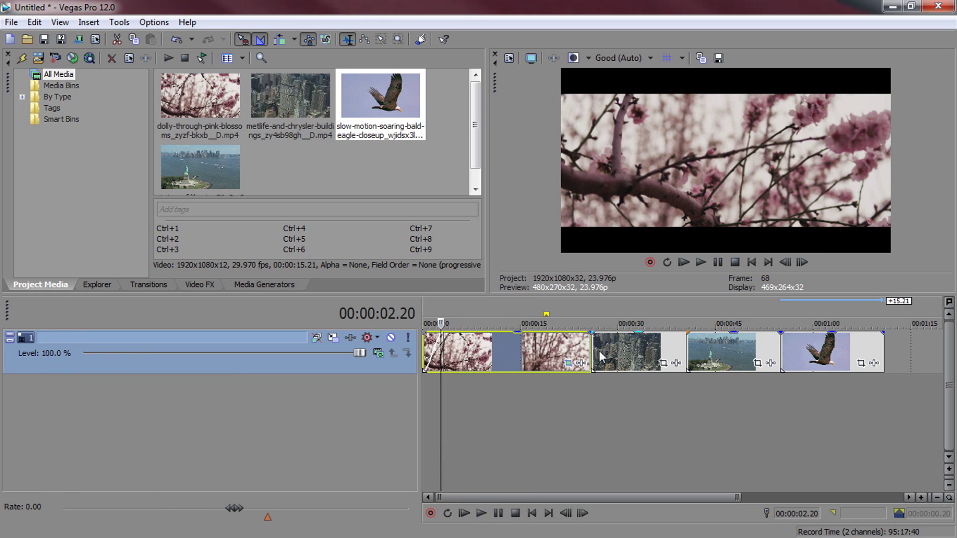
- Paste the letterbox keyframe into the Metlife–Chrysler clip's Pan/Crop
left_click(649, 361)
left_click(662, 364)
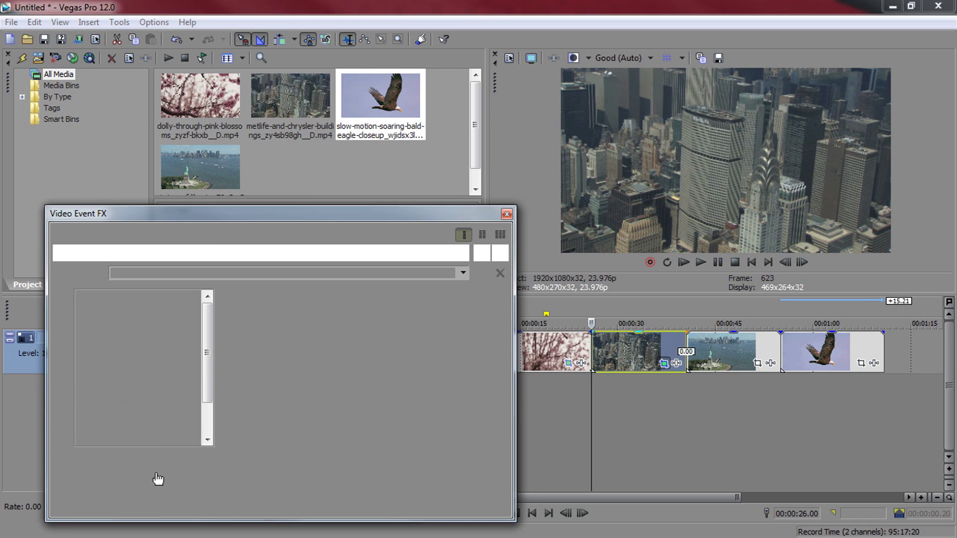
right_click(162, 468)
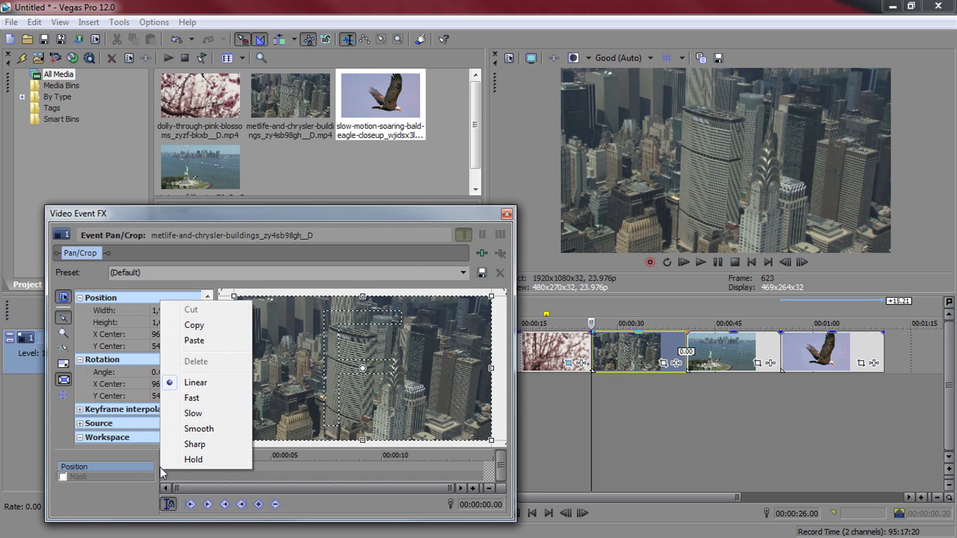
left_click(197, 339)
left_click(507, 214)
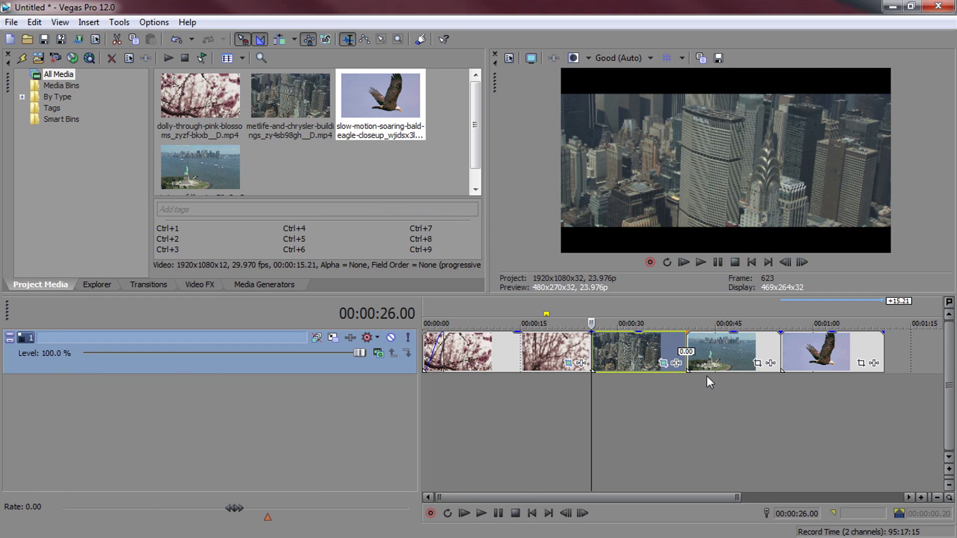
- Copy the city clip and paste its event attributes onto the Liberty and eagle clips
right_click(710, 358)
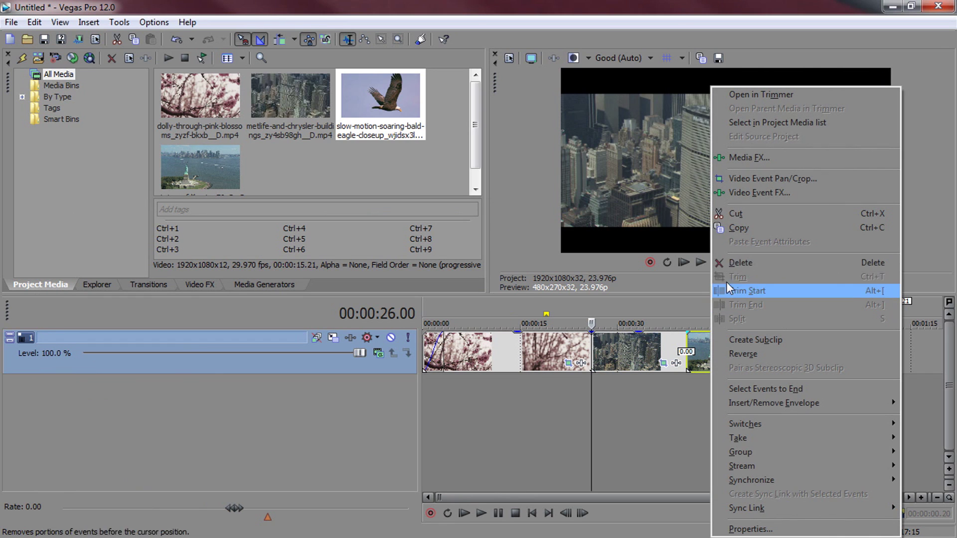
right_click(646, 336)
left_click(658, 227)
left_click(719, 342)
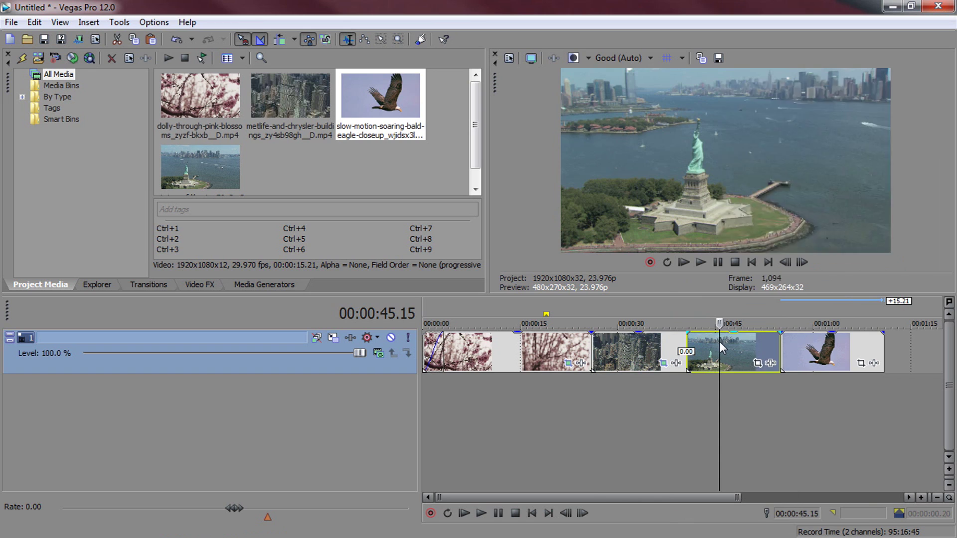
right_click(719, 342)
left_click(778, 184)
right_click(829, 360)
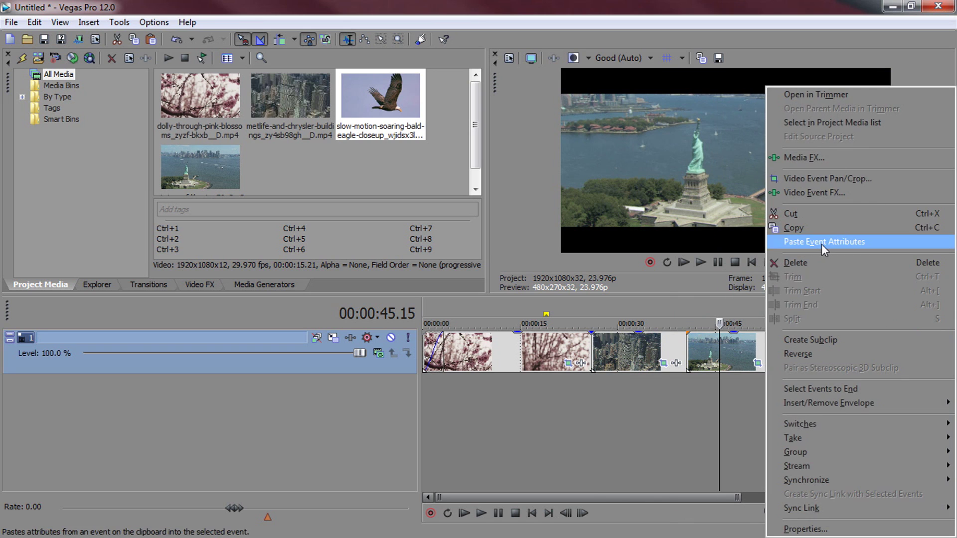
left_click(821, 244)
left_click(576, 400)
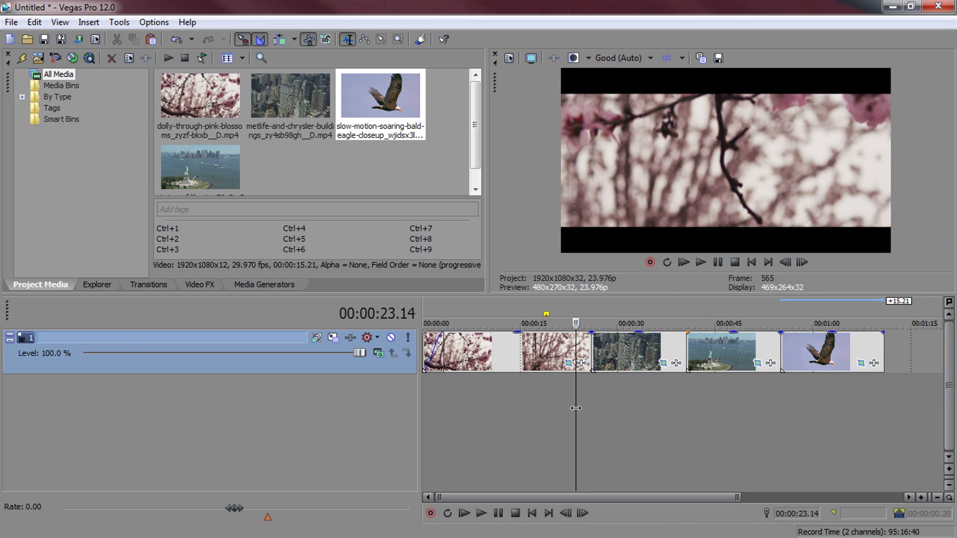
- Preview the montage to 17 seconds, show the Video FX list and restore Default Layout
left_click_drag(359, 408, 437, 403)
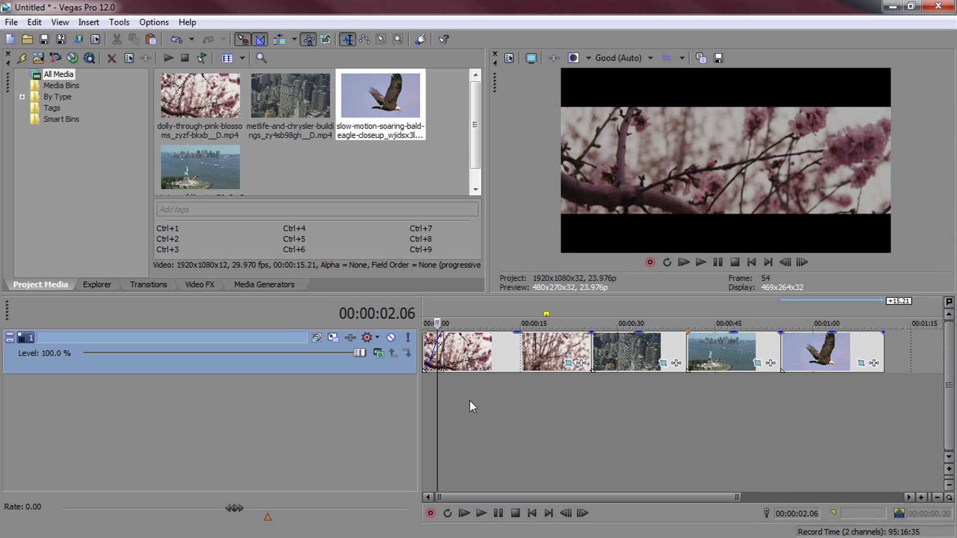
left_click_drag(436, 417, 837, 401)
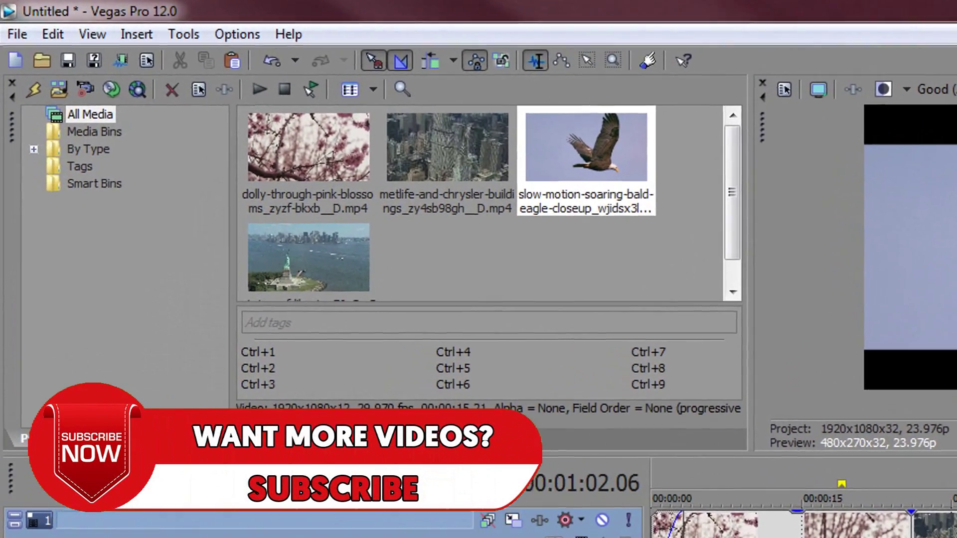
left_click(296, 403)
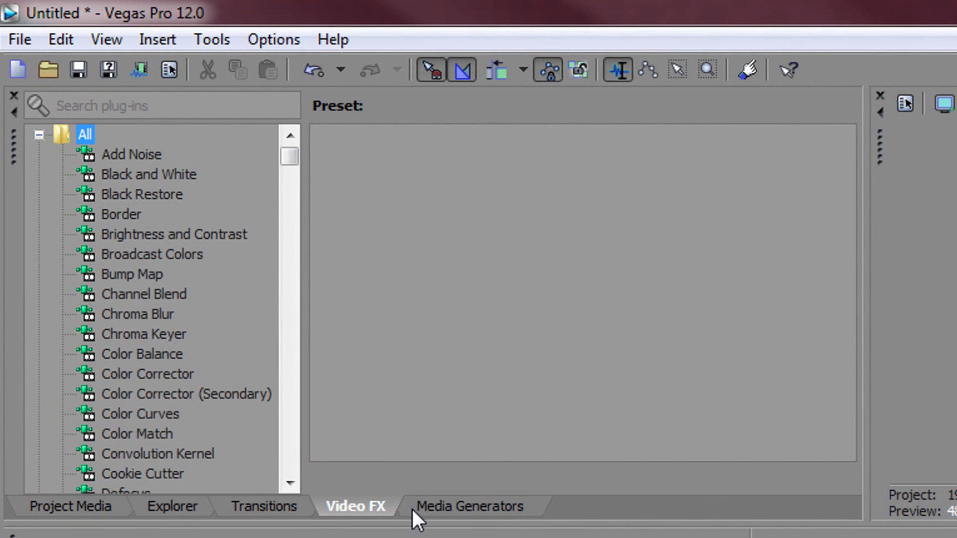
left_click(108, 38)
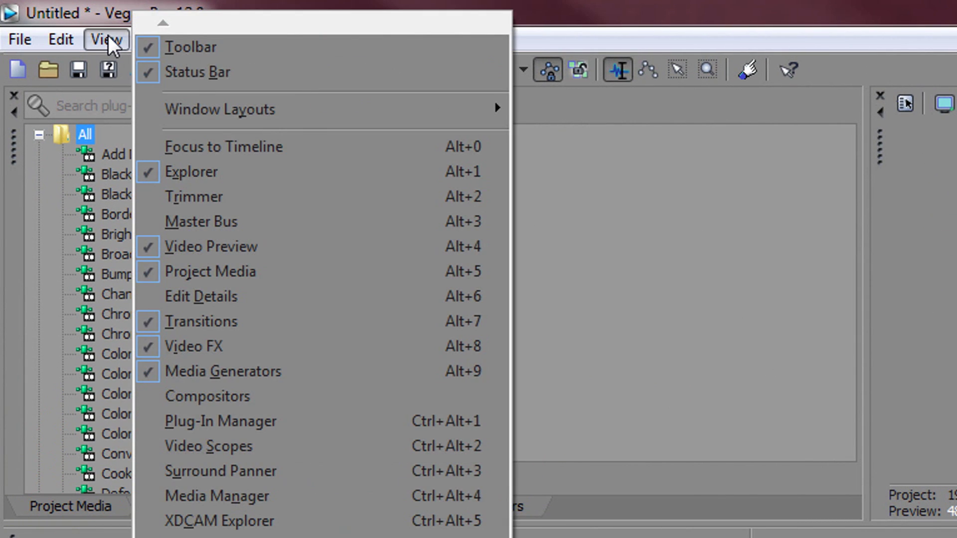
mouse_move(314, 111)
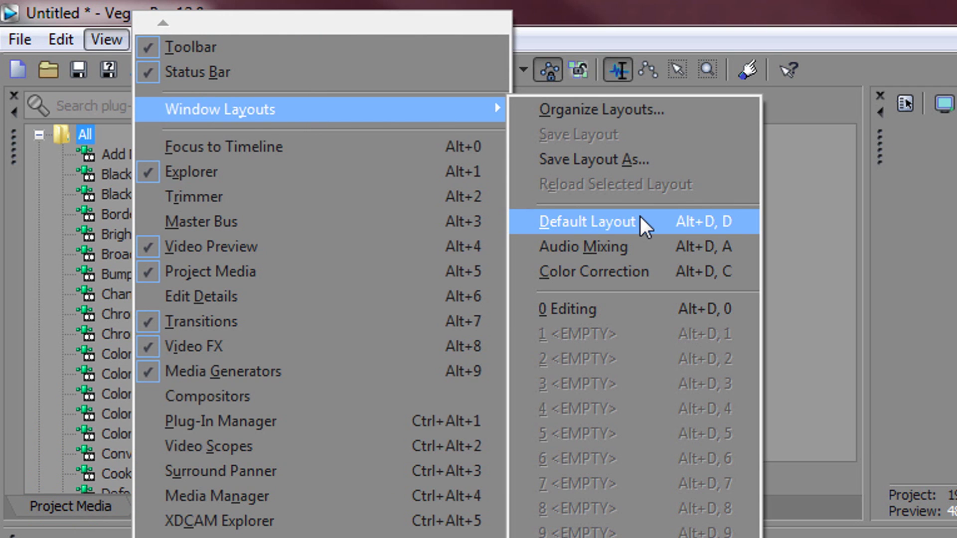
left_click(588, 222)
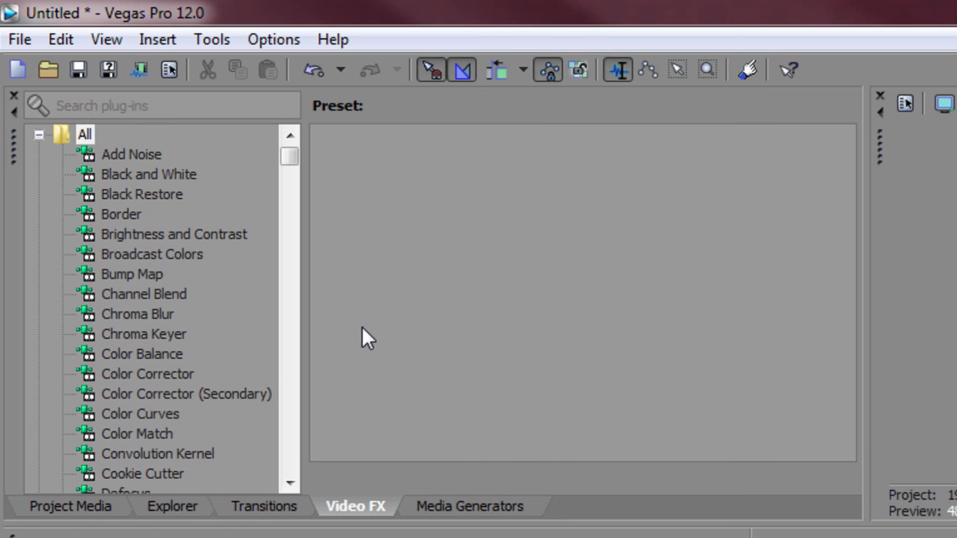
- Apply the Color Curves Night preset to the first blossom clip
left_click(143, 414)
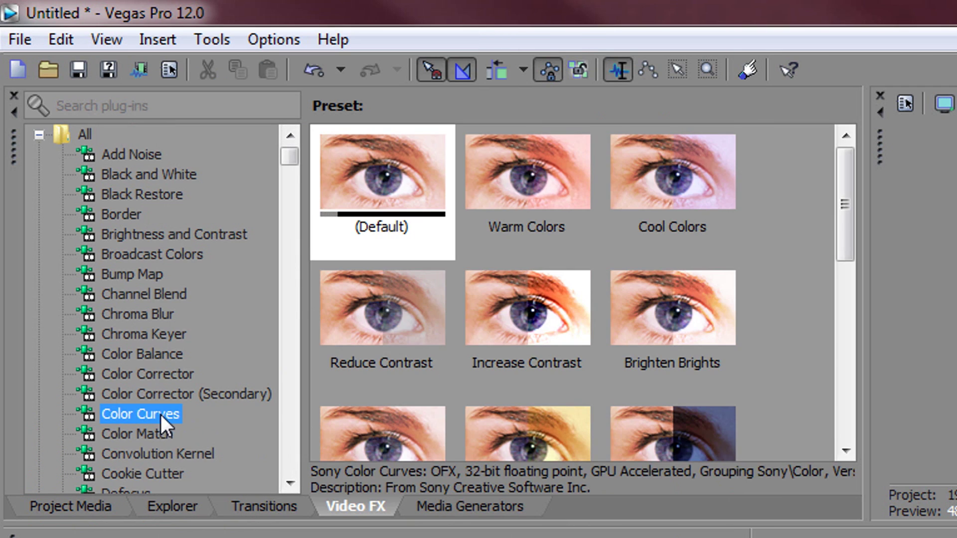
left_click_drag(850, 187, 848, 235)
left_click(641, 328)
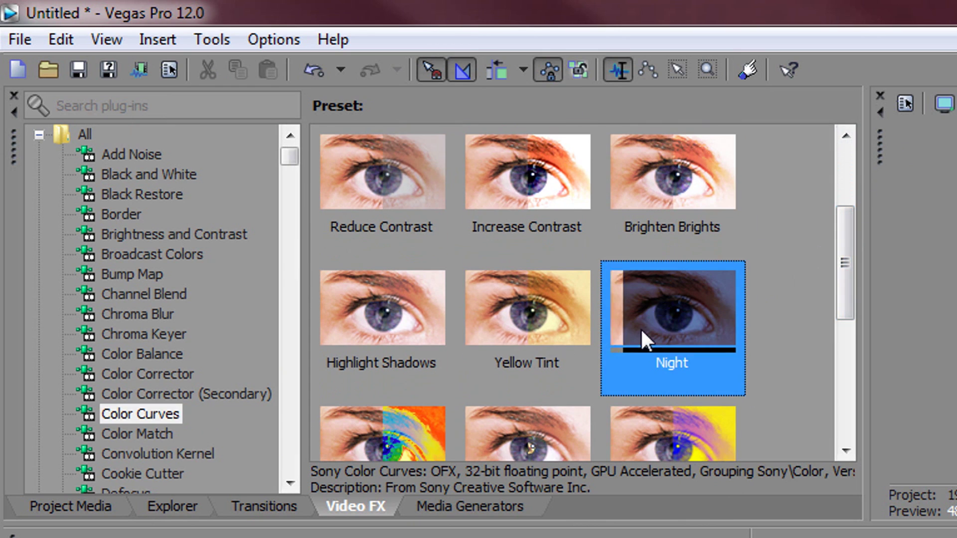
left_click(910, 513)
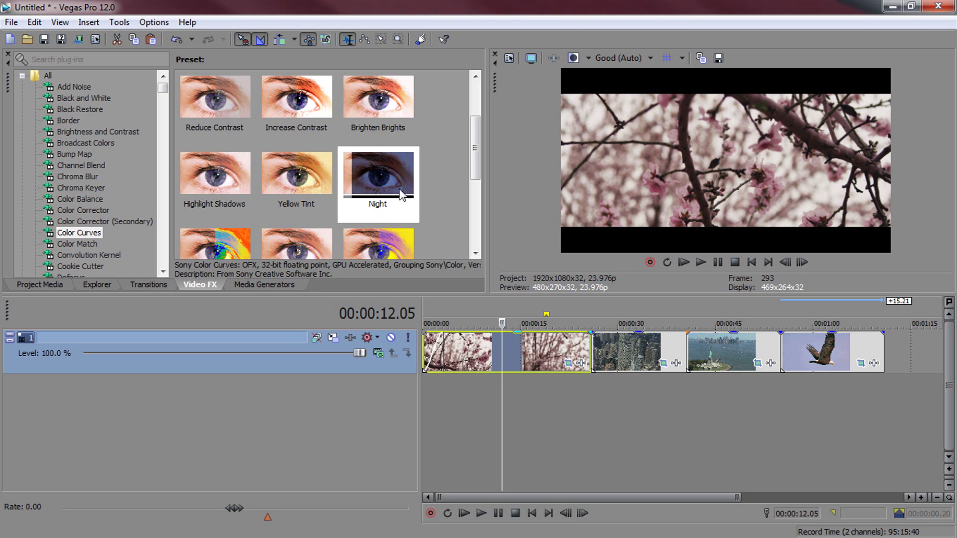
left_click_drag(378, 182, 497, 346)
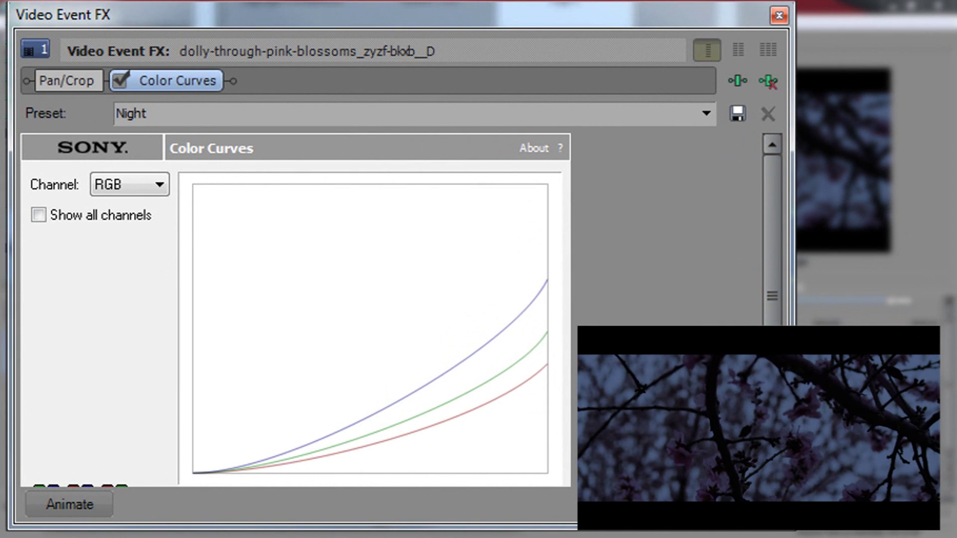
- Raise the green and red curve tops and lift the blue curve's dark end
left_click(540, 342)
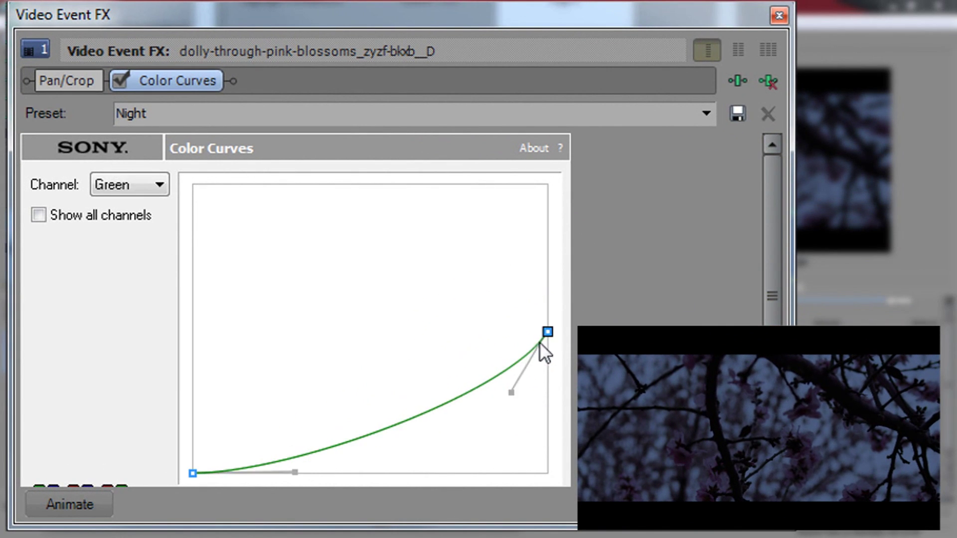
left_click_drag(548, 330, 548, 316)
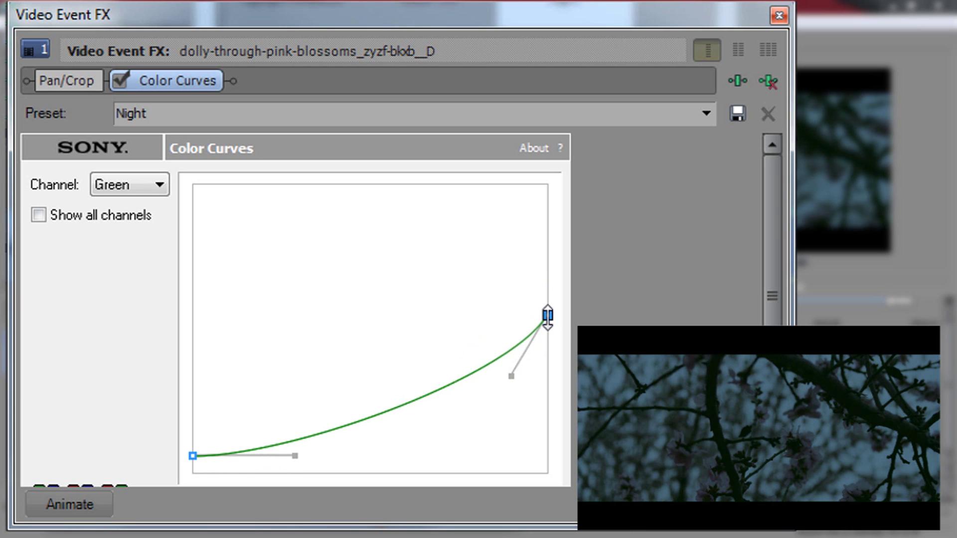
left_click(142, 186)
left_click(126, 249)
left_click(127, 195)
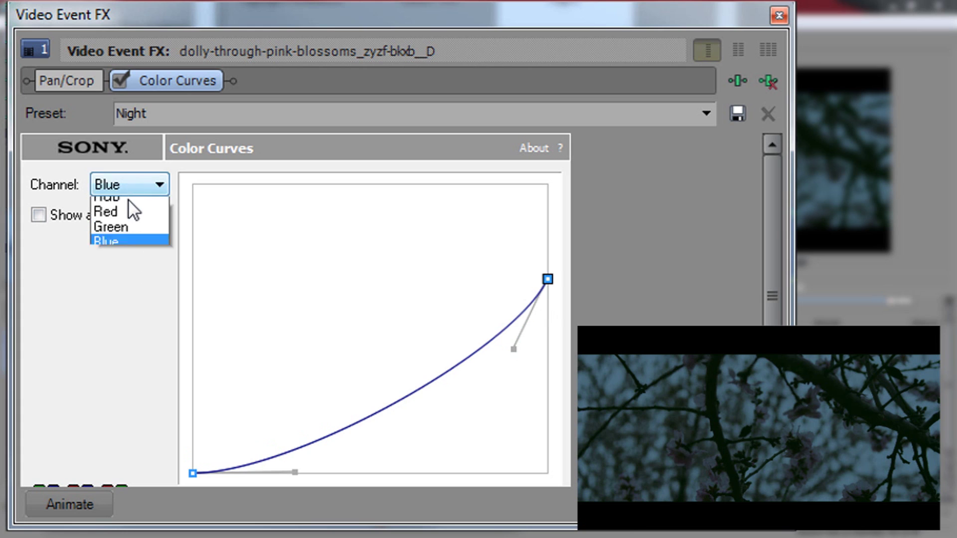
left_click(128, 219)
left_click_drag(548, 363, 550, 343)
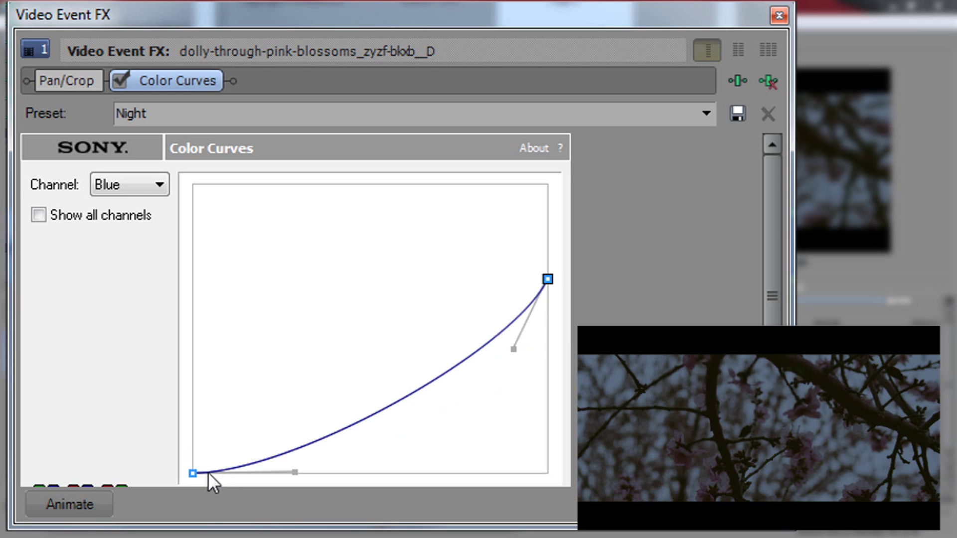
left_click_drag(193, 473, 193, 445)
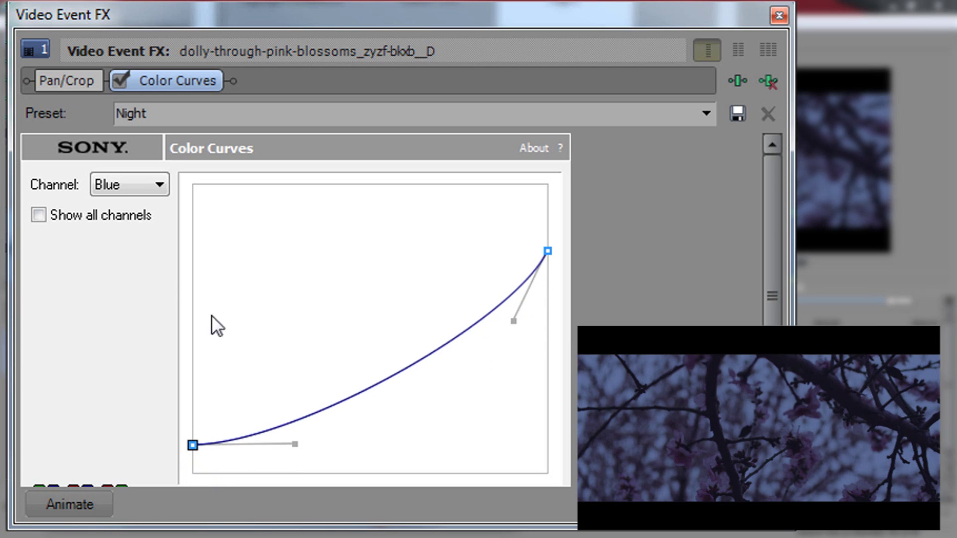
left_click(154, 185)
left_click(119, 200)
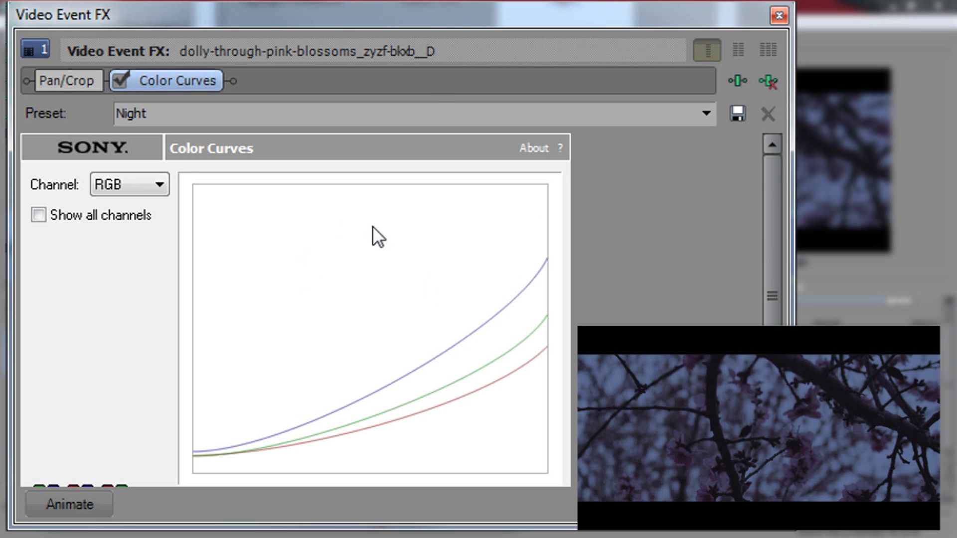
- Save the adjusted curves as a Color Curves preset named 'horror'
left_click(212, 112)
type("horror")
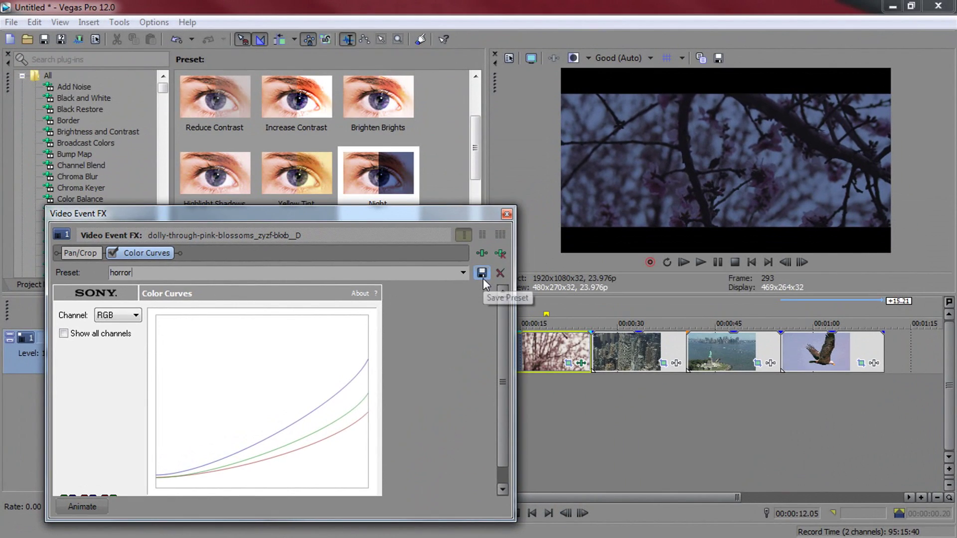
left_click(482, 273)
left_click(507, 214)
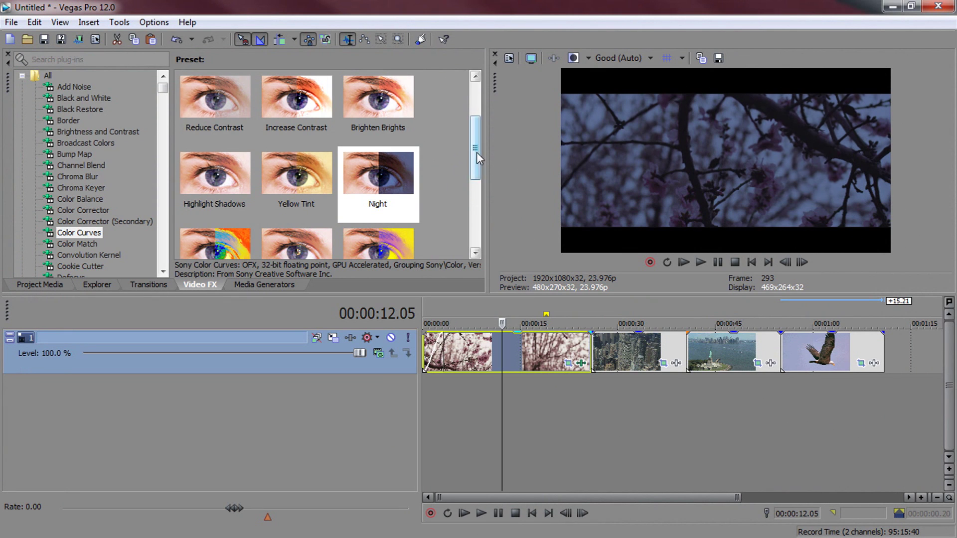
- Scroll the Video FX list down to the Color Balance presets
left_click_drag(476, 152, 477, 232)
mouse_move(387, 193)
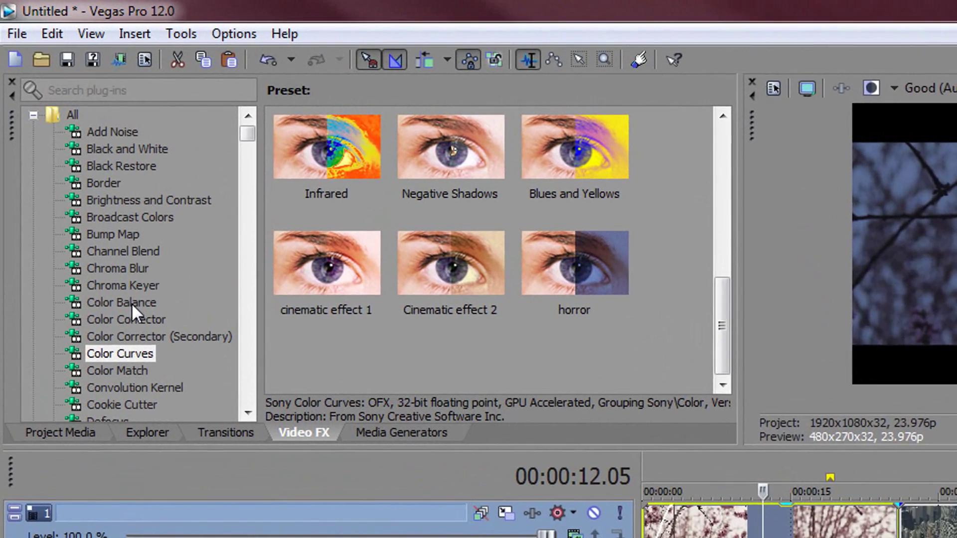
left_click(90, 206)
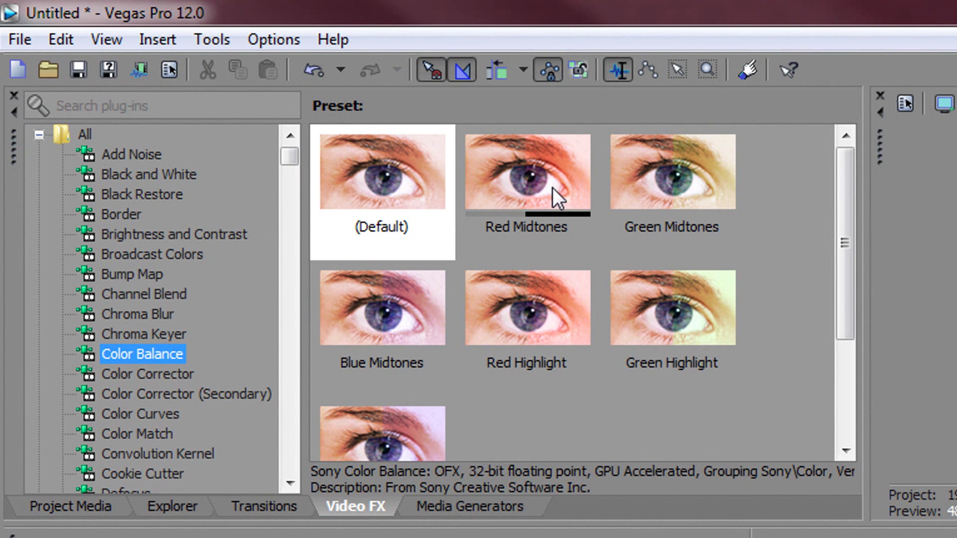
- Apply Red Midtones Color Balance to the blossom clip and set red to 0.050
left_click_drag(552, 187, 875, 537)
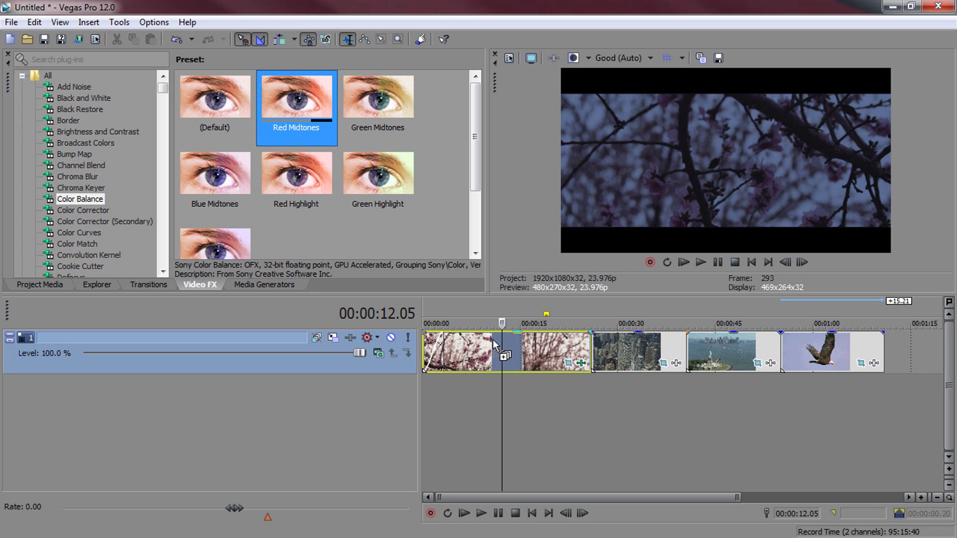
left_click_drag(493, 340, 490, 341)
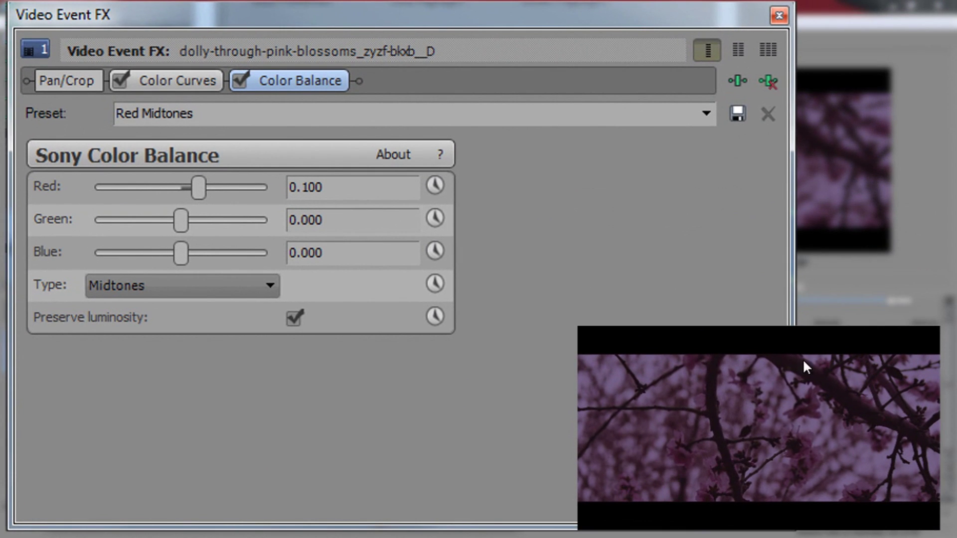
left_click_drag(366, 189, 232, 177)
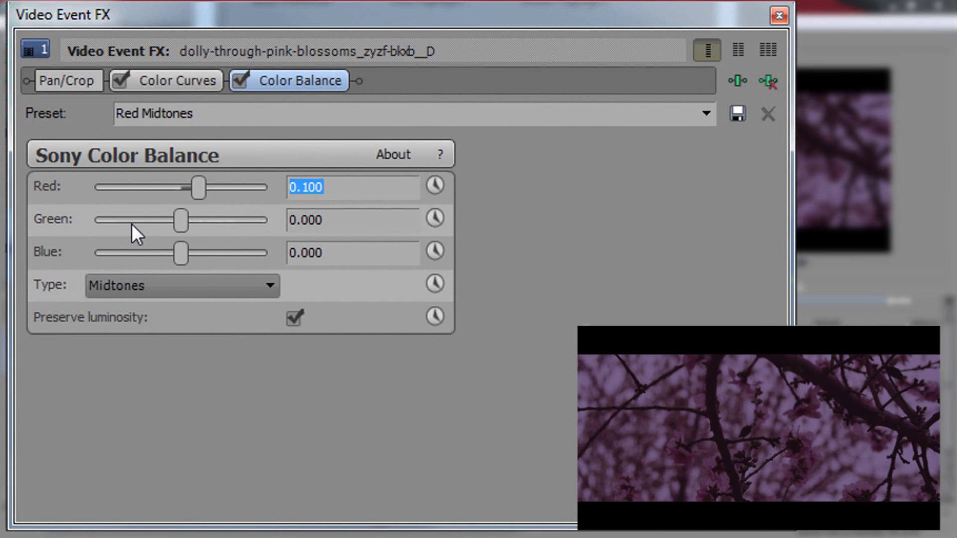
type("0.050")
key("Return")
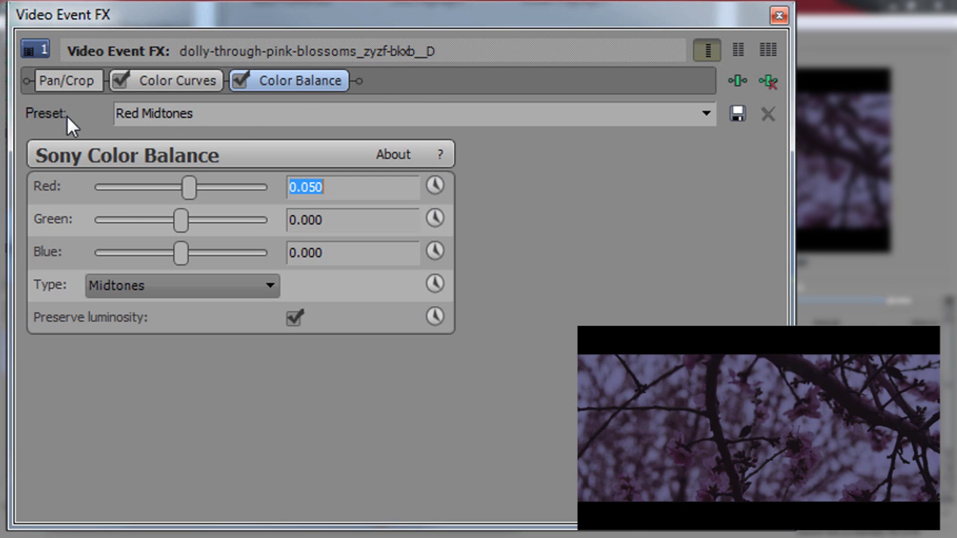
- Save the settings as the 'horror' Color Balance preset and select it in the list
left_click(177, 119)
type("hor")
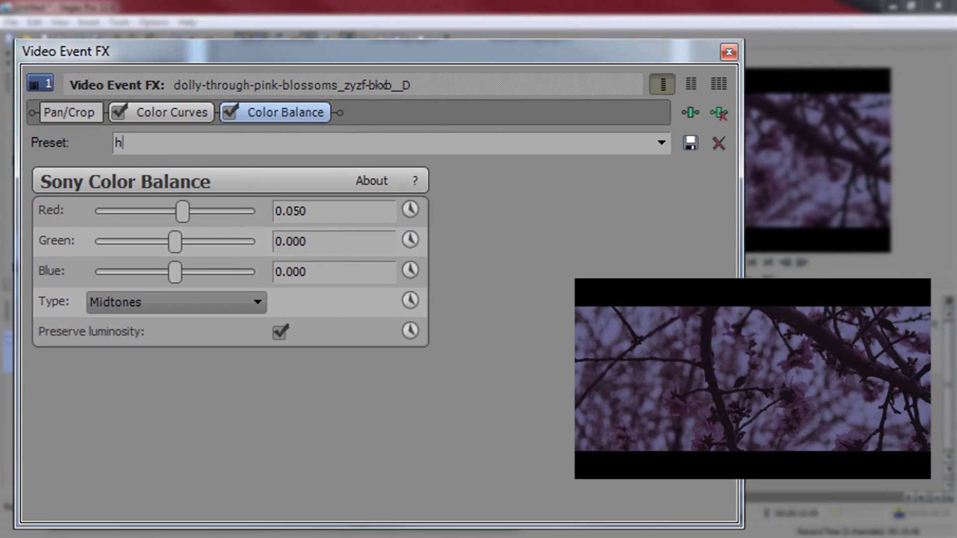
type("ror")
left_click(482, 277)
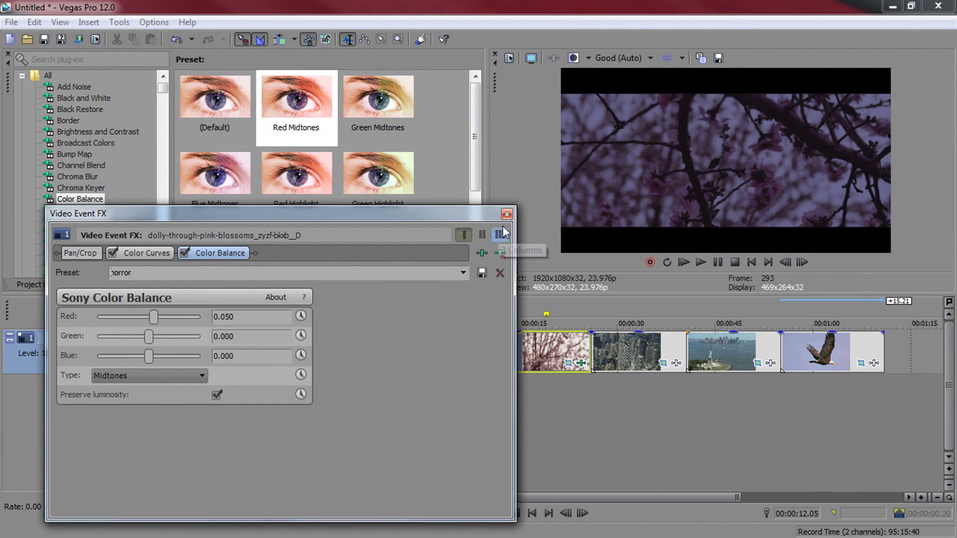
left_click(538, 215)
scroll(351, 200, "down", 3)
left_click(299, 192)
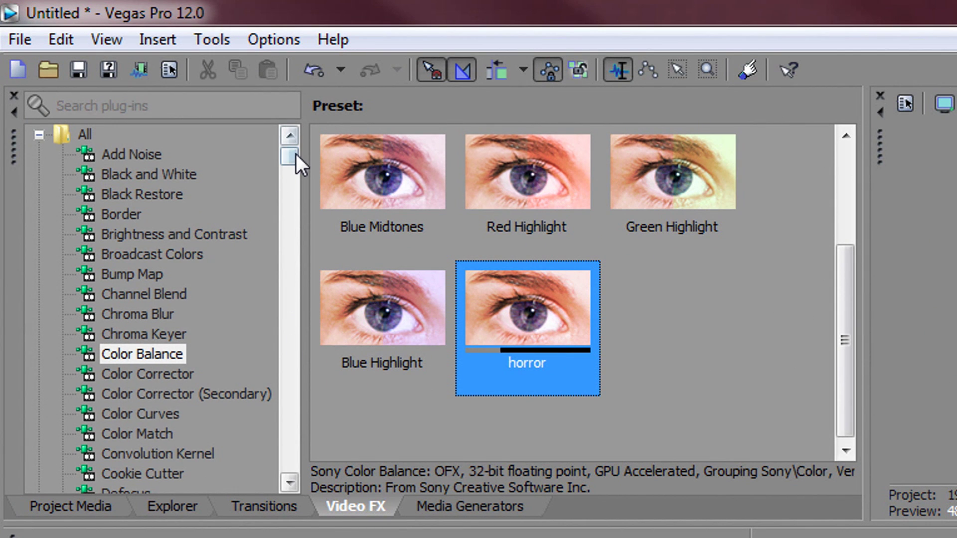
- Apply the Soft Contrast Warm Vignette preset to the blossom clip
left_click_drag(296, 154, 288, 438)
left_click(157, 354)
left_click(646, 184)
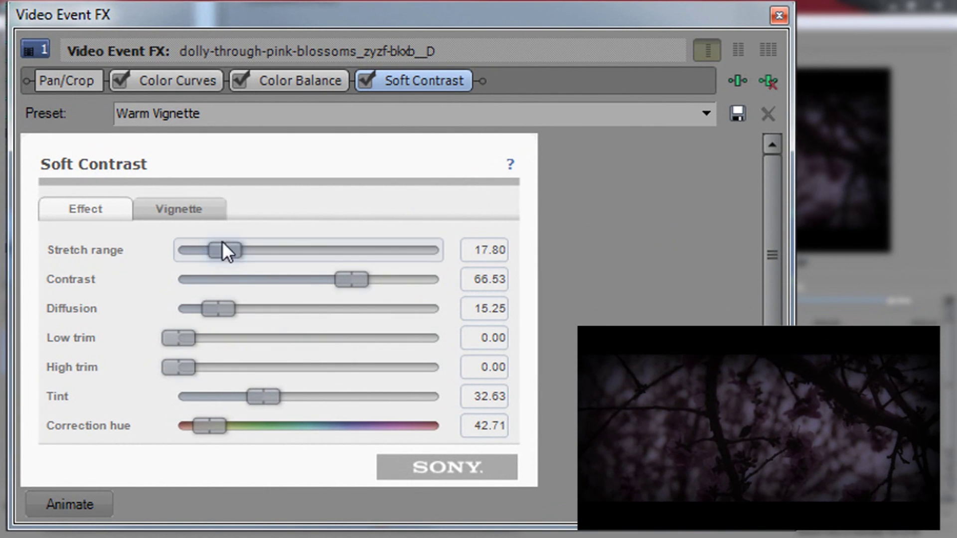
- Set stretch range 36.20, contrast 73.77 and correction hue 194.21
left_click_drag(224, 249, 635, 239)
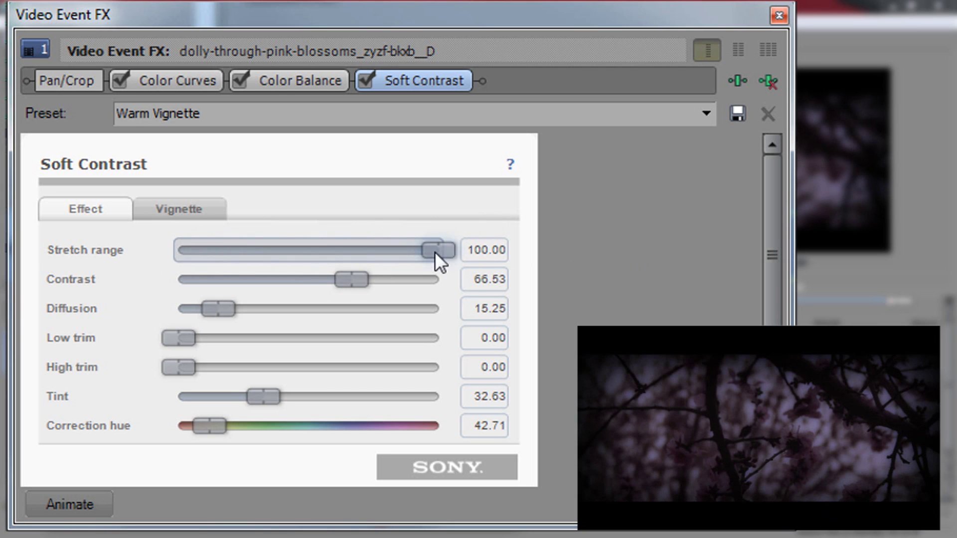
left_click_drag(437, 251, 269, 249)
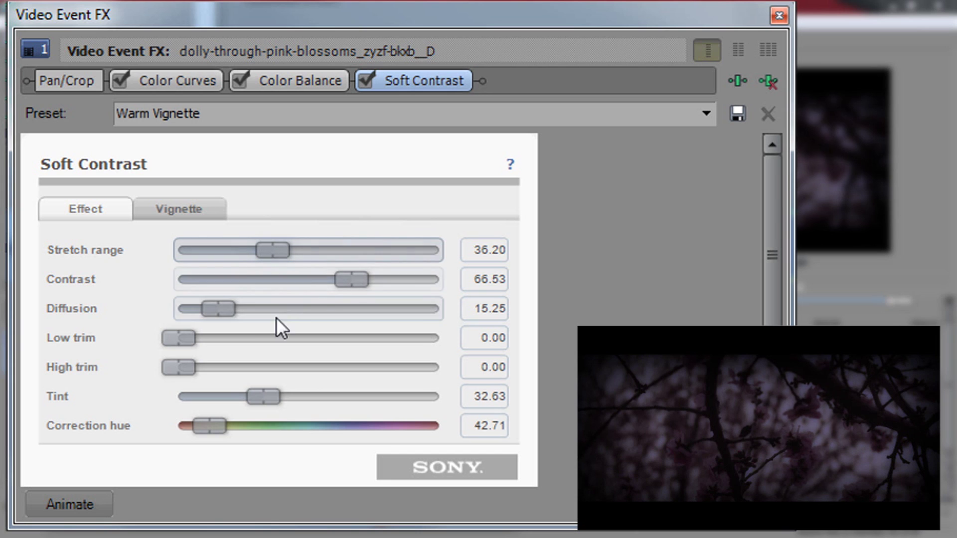
left_click_drag(346, 281, 261, 291)
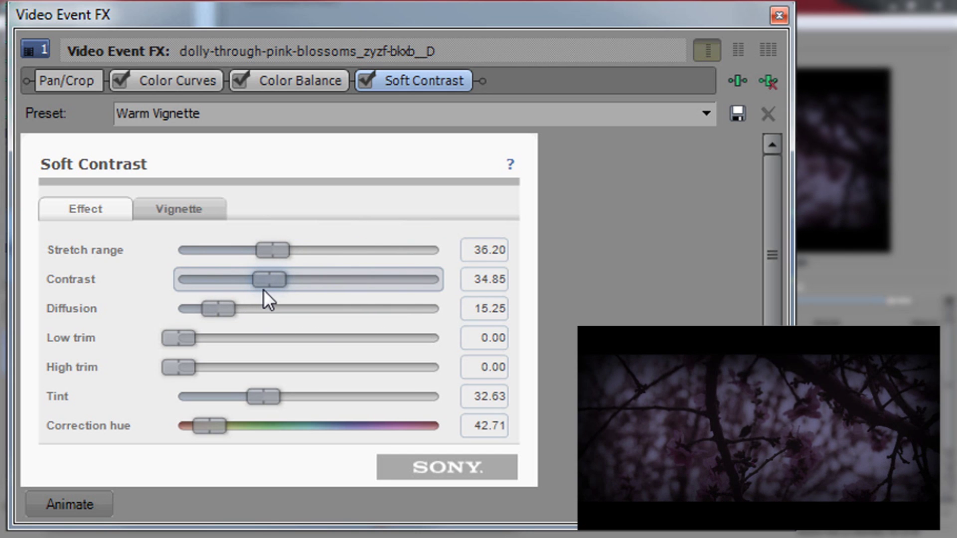
left_click_drag(263, 289, 363, 283)
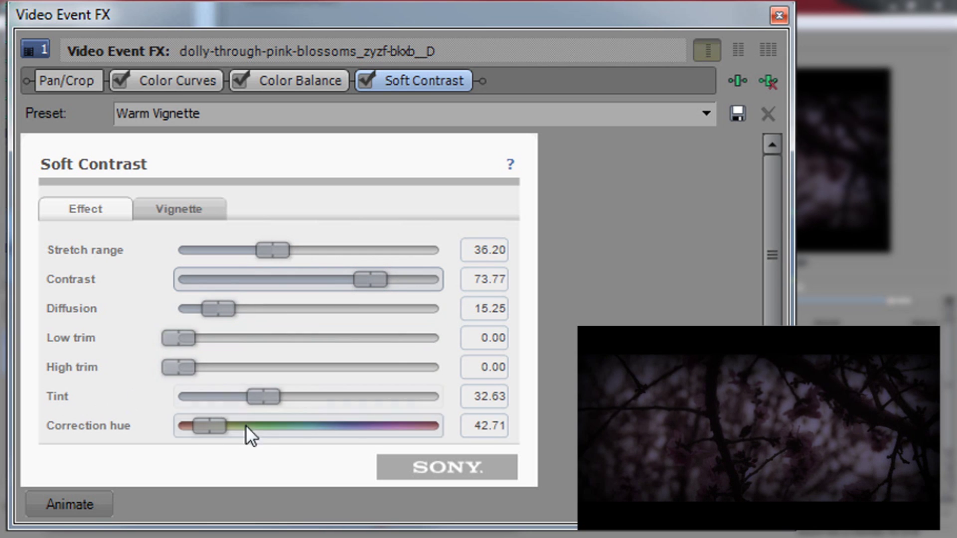
left_click_drag(220, 436, 319, 423)
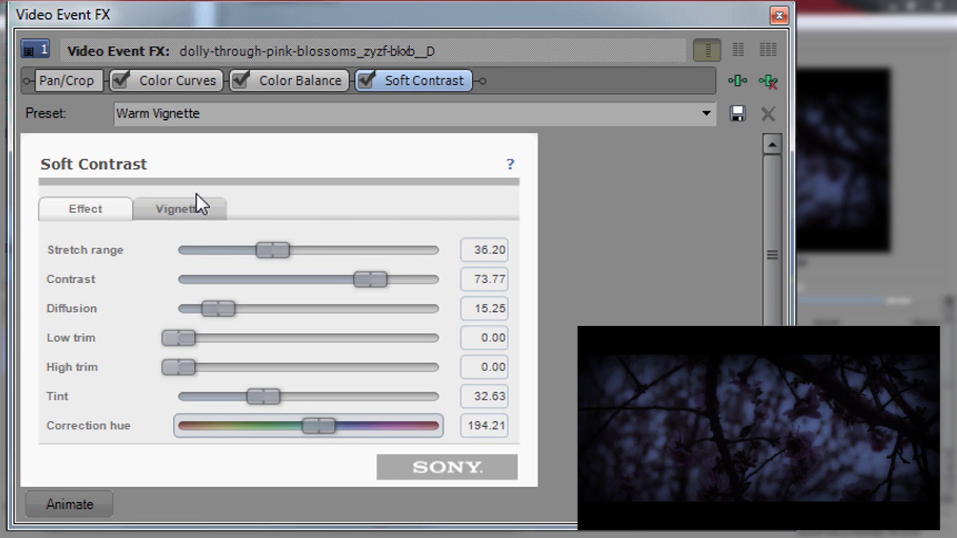
- Try blurred, white and transparent vignette exteriors, settling on Black
left_click(197, 208)
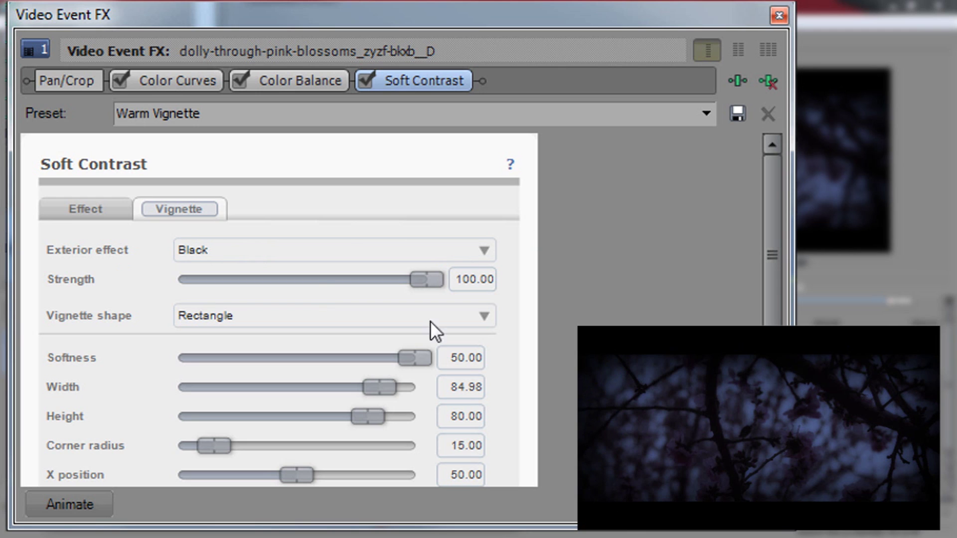
left_click(256, 247)
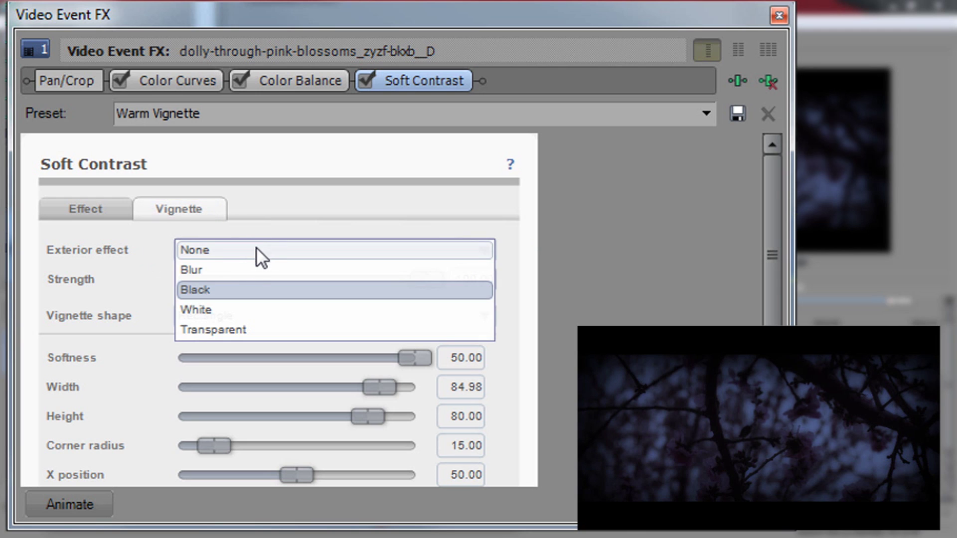
left_click(243, 270)
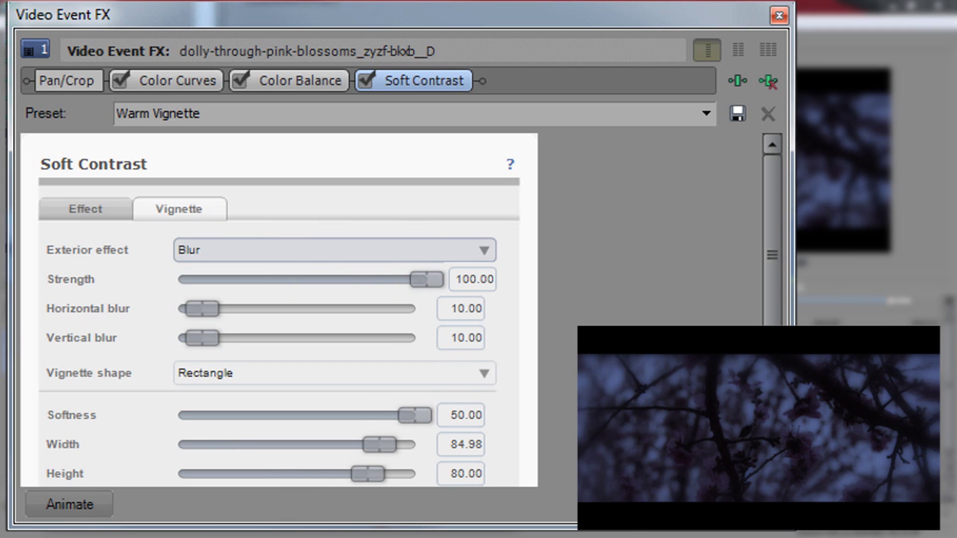
left_click(433, 244)
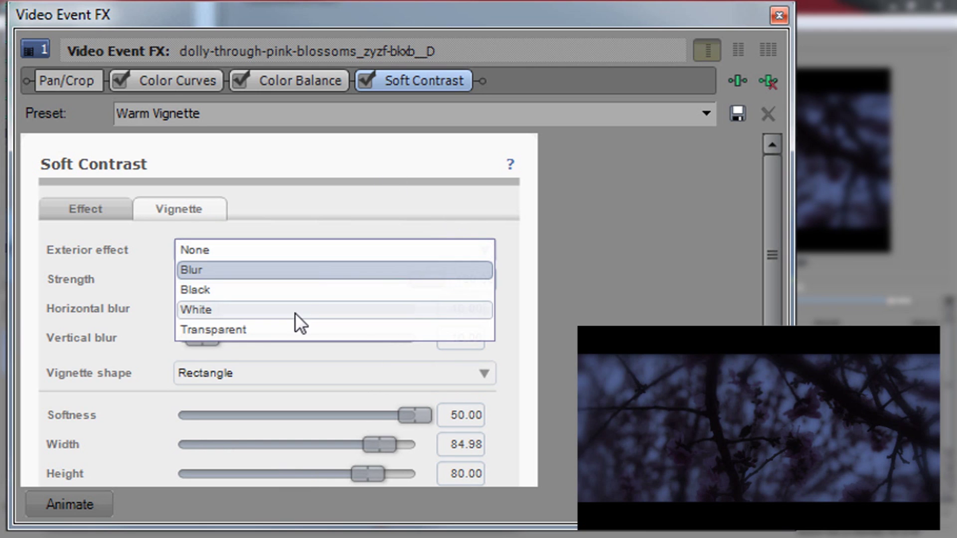
left_click(303, 291)
left_click(309, 259)
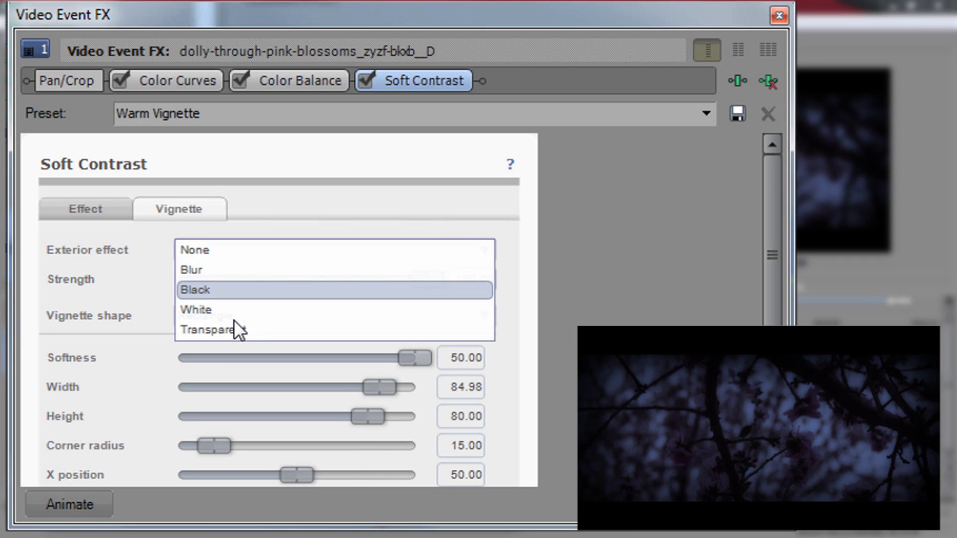
left_click(254, 310)
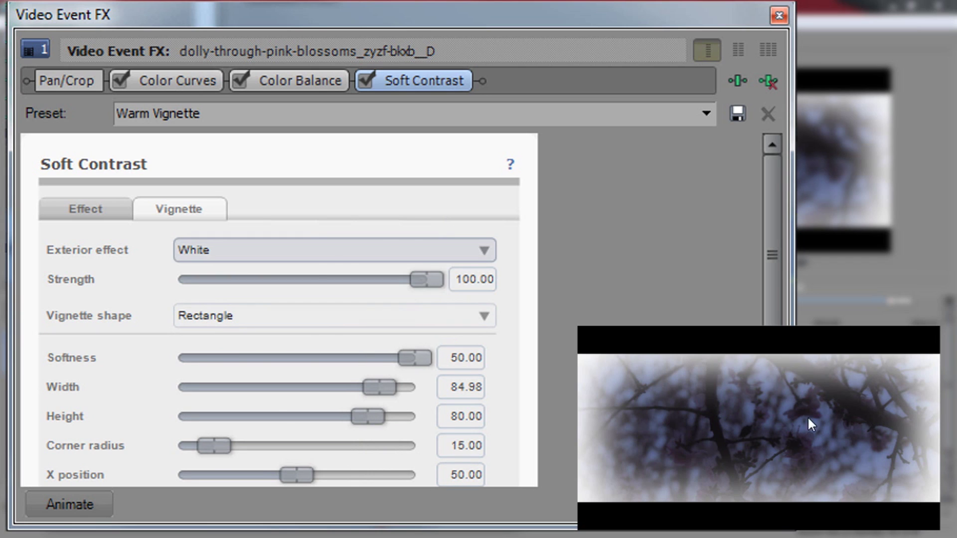
left_click(309, 253)
left_click(258, 330)
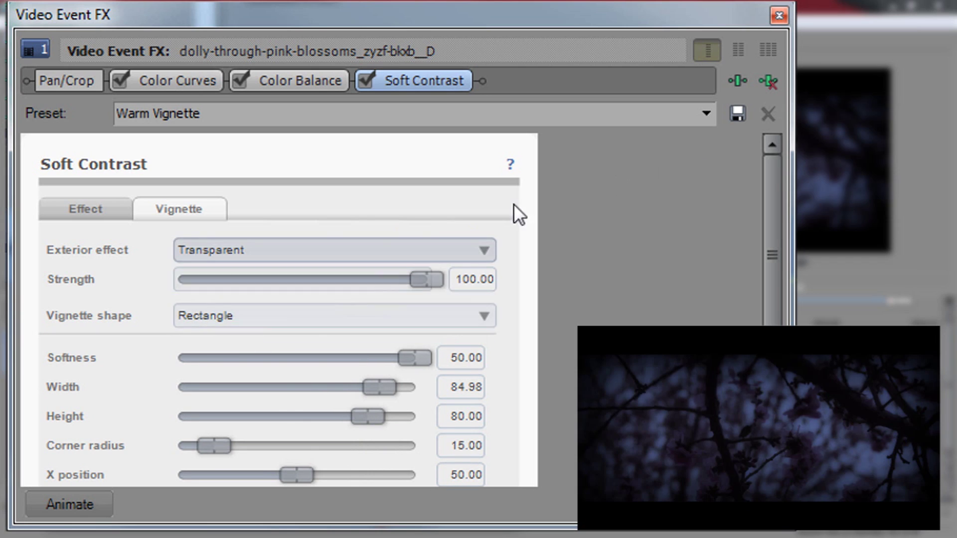
left_click(356, 253)
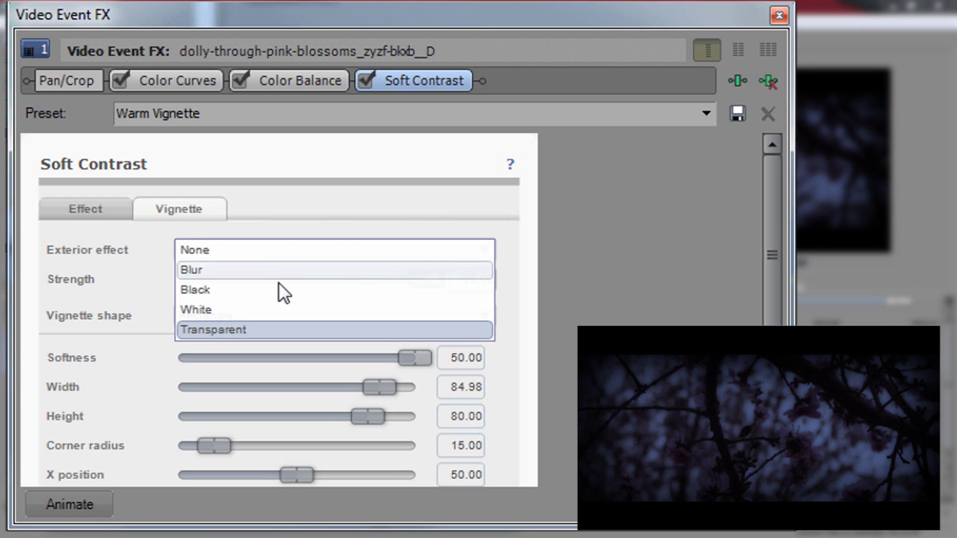
left_click(263, 296)
left_click(283, 245)
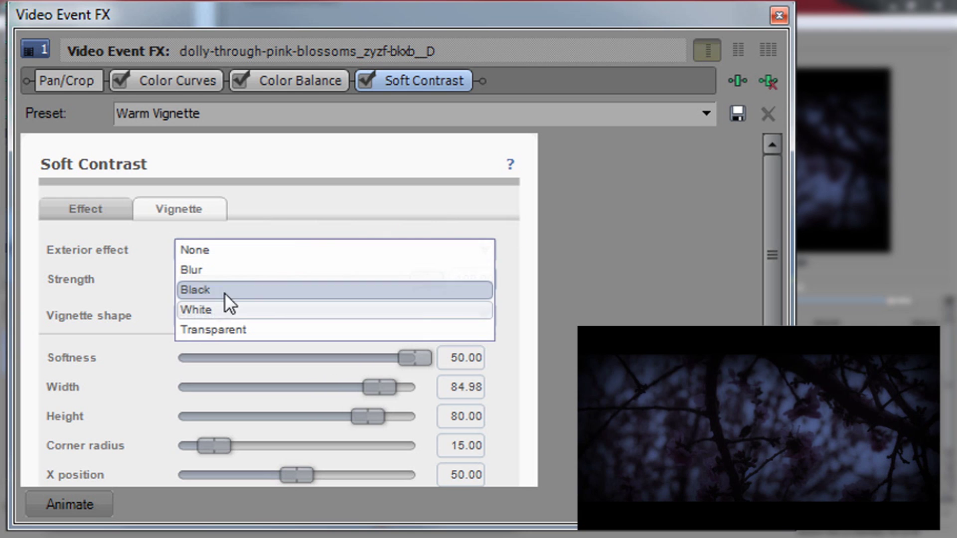
left_click(251, 272)
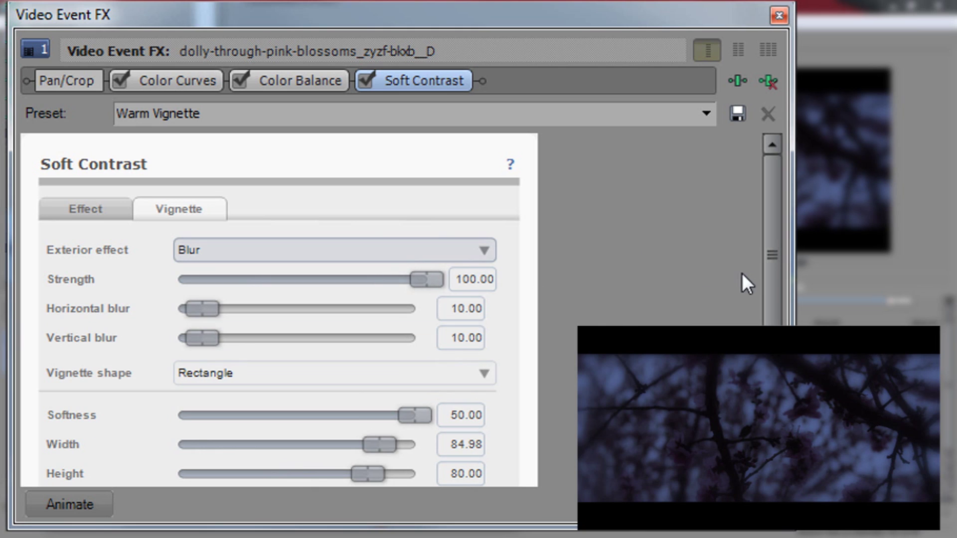
left_click(406, 254)
left_click(342, 291)
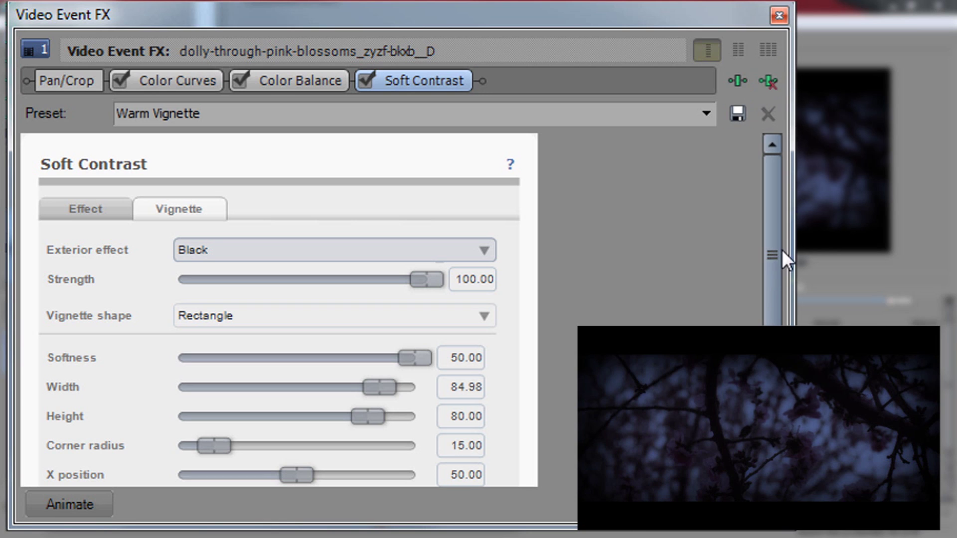
- Test the vignette softness, leaving it at 50.00 with strength 100
left_click_drag(783, 256, 772, 334)
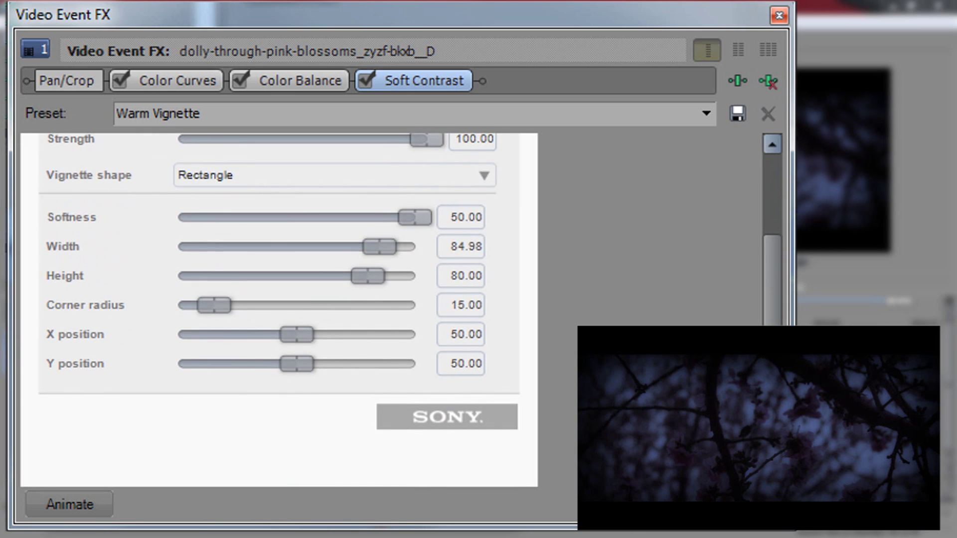
mouse_move(424, 221)
left_mouse_down()
mouse_move(216, 229)
mouse_move(430, 222)
mouse_move(298, 236)
mouse_move(363, 233)
mouse_move(97, 238)
mouse_move(426, 227)
left_mouse_up()
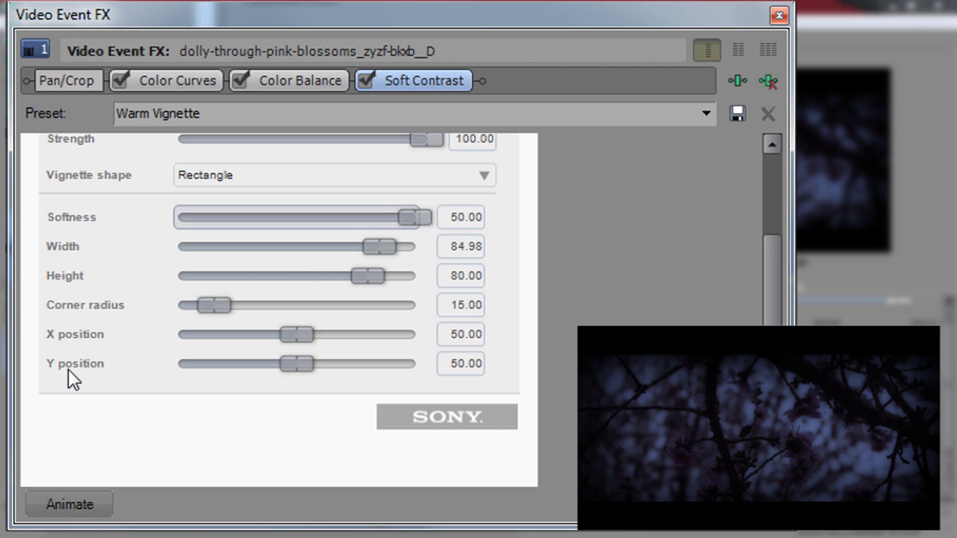
left_click_drag(774, 357, 776, 277)
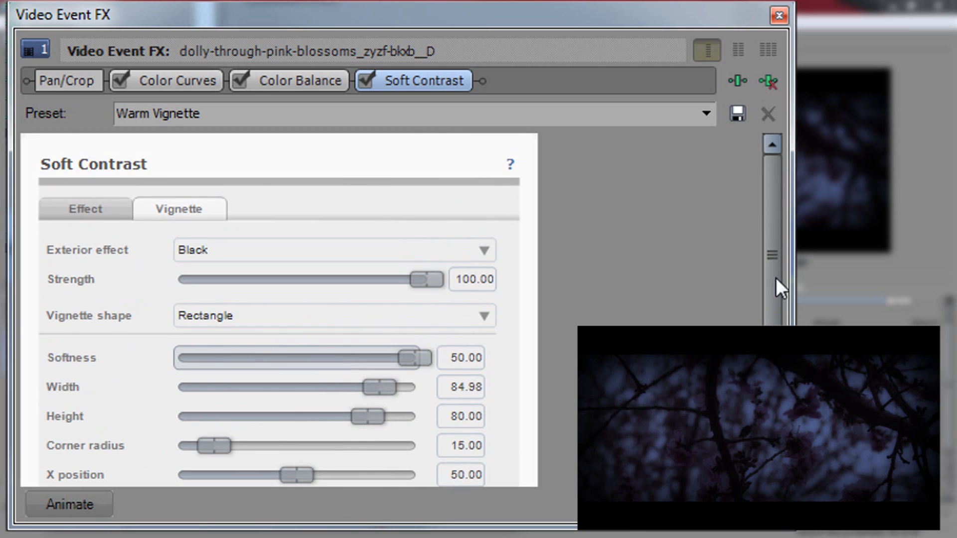
- Save the first clip's dark grade as the preset 'horror', close the effects window, and pick the horror preset
left_click(283, 118)
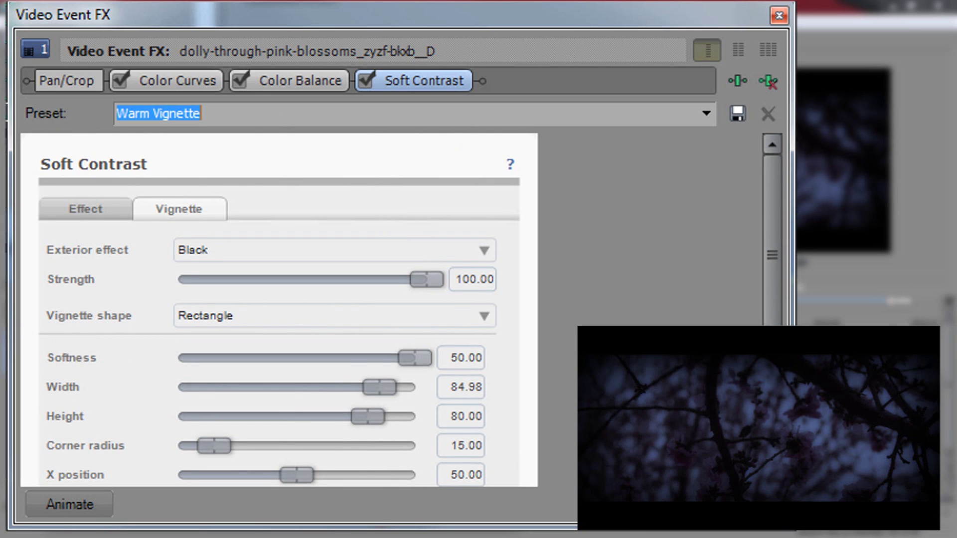
type("horror")
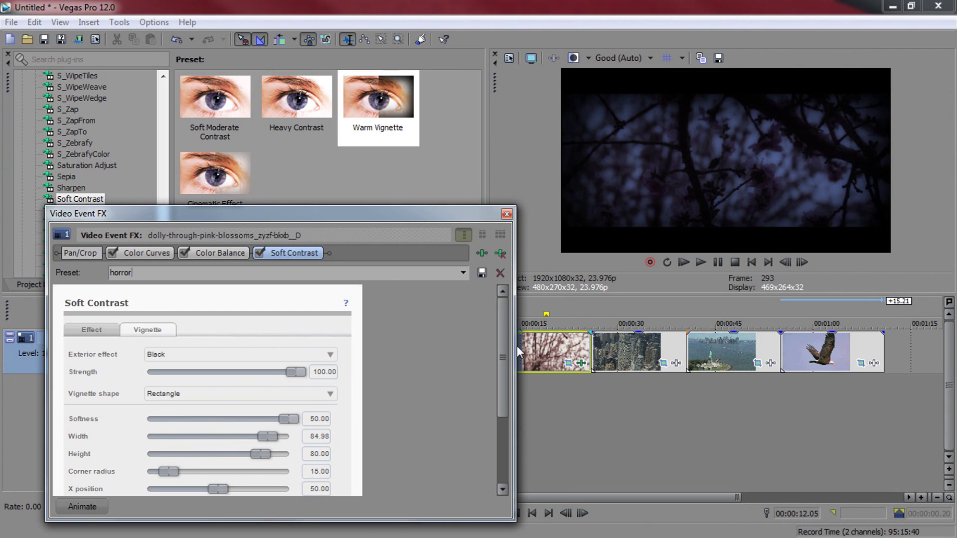
left_click(481, 273)
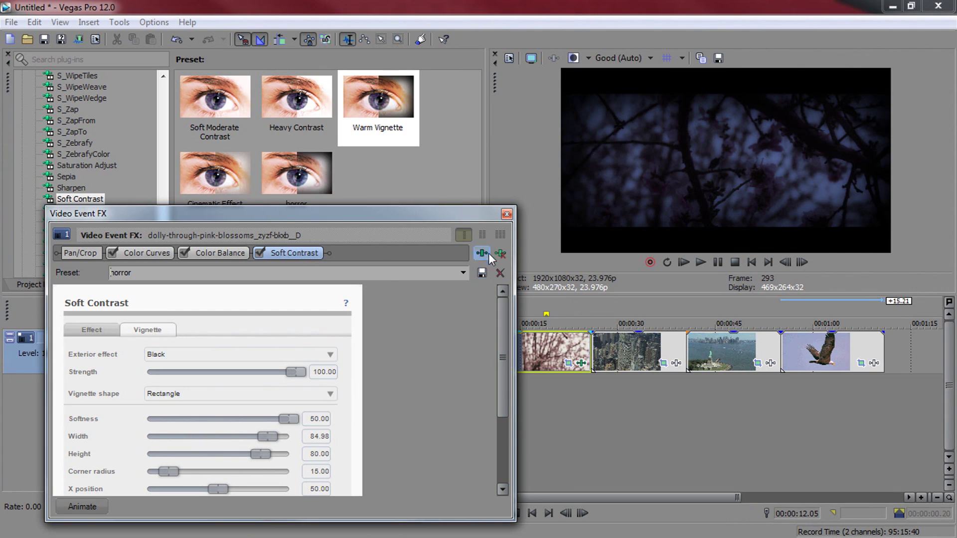
left_click(509, 213)
left_click(325, 191)
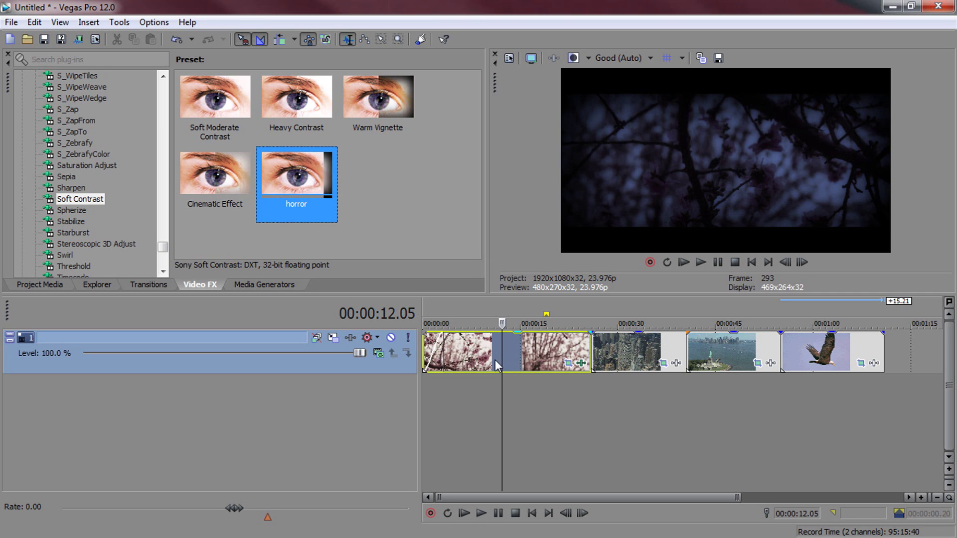
- Preview the ungraded city, statue and eagle clips, then copy the graded cherry-blossom clip
left_click(653, 351)
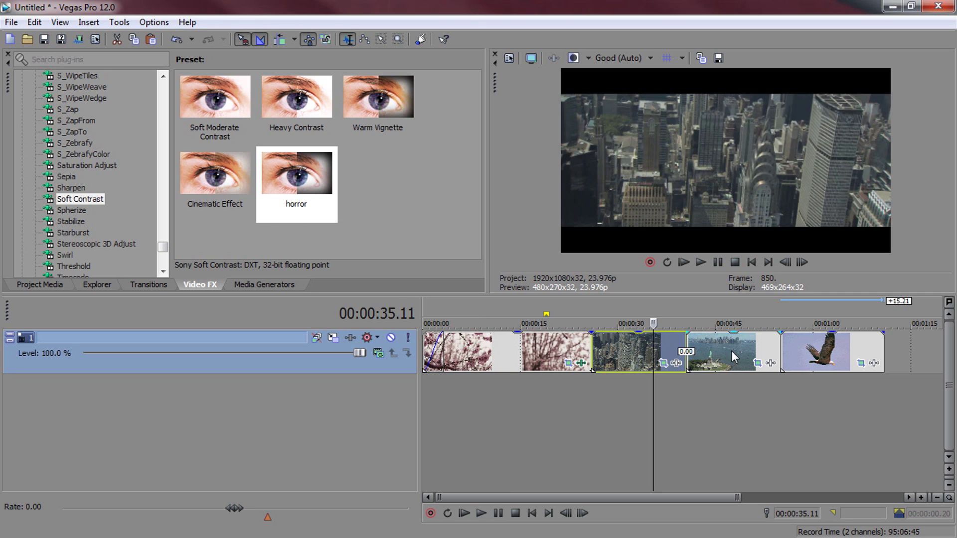
left_click(735, 351)
left_click(815, 351)
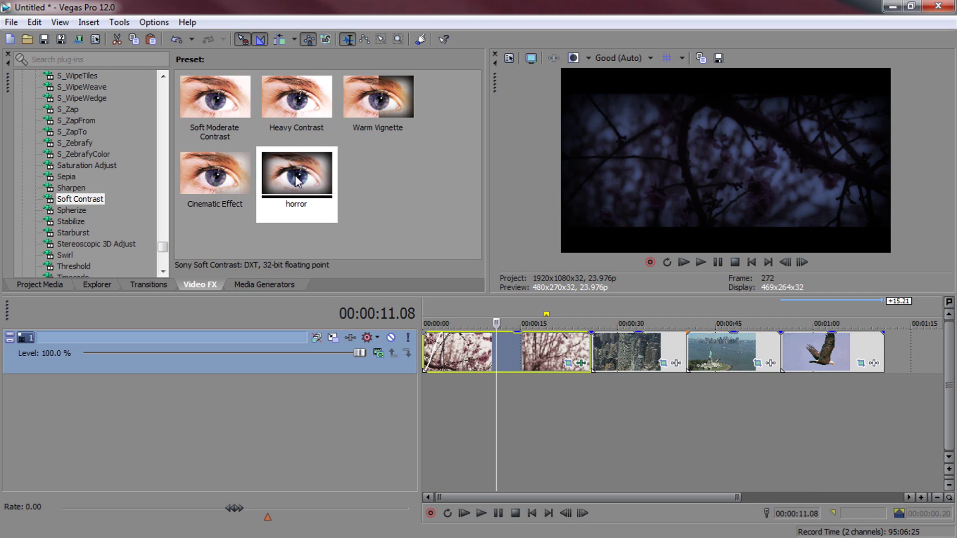
left_click(502, 352)
right_click(501, 351)
left_click(540, 228)
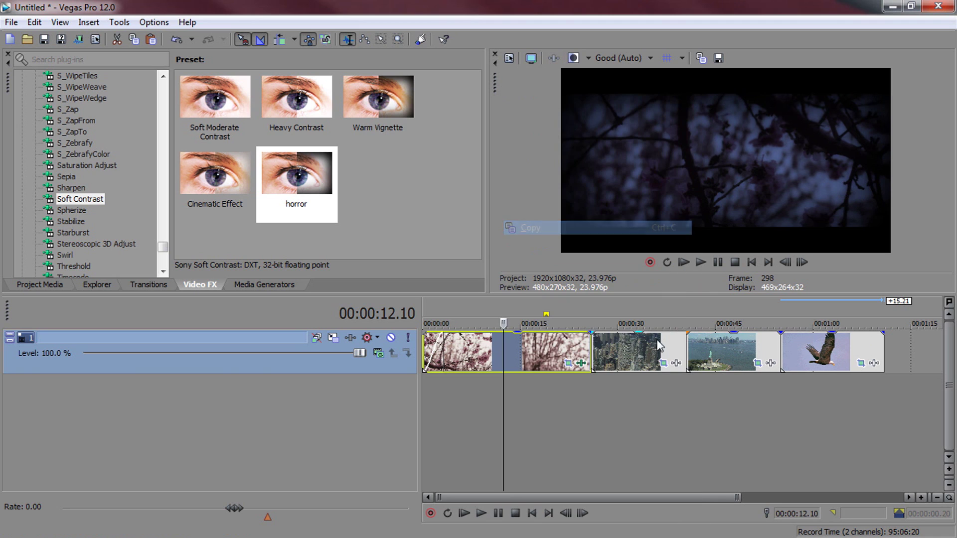
- Paste the cherry-blossom clip's event attributes onto the city, statue and eagle clips, then scrub the city clip to check
left_click(596, 349)
right_click(596, 349)
left_click(657, 244)
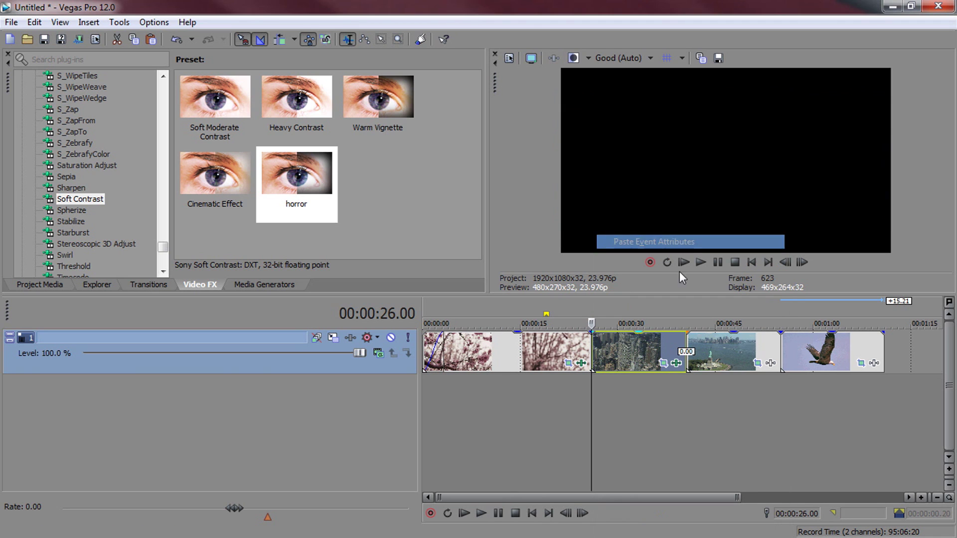
right_click(717, 352)
left_click(745, 242)
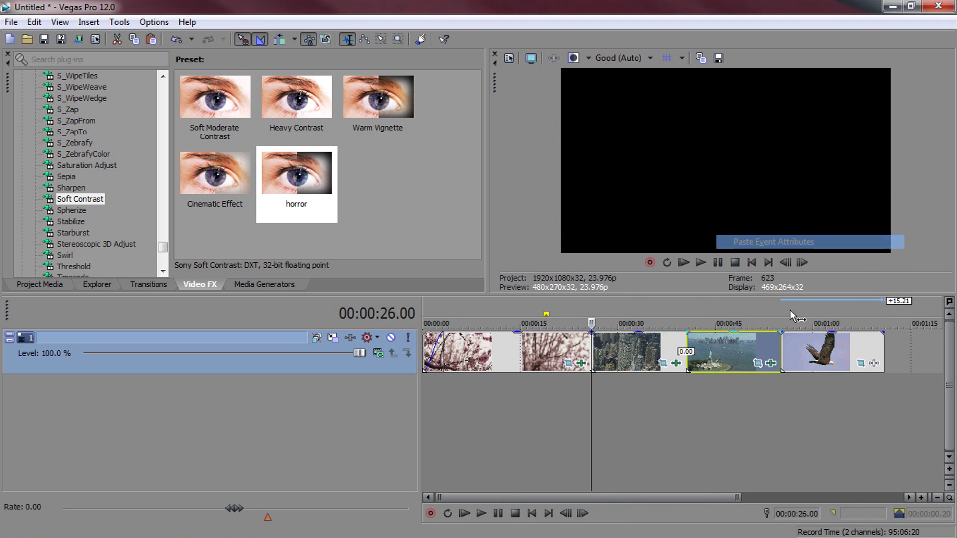
left_click(813, 357)
right_click(812, 356)
left_click(813, 243)
left_click(619, 359)
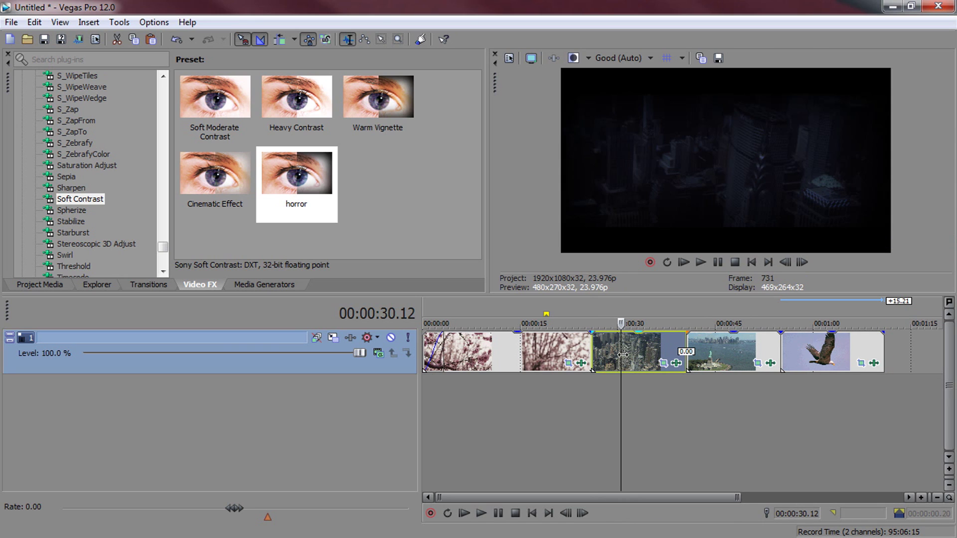
left_click_drag(623, 354, 592, 355)
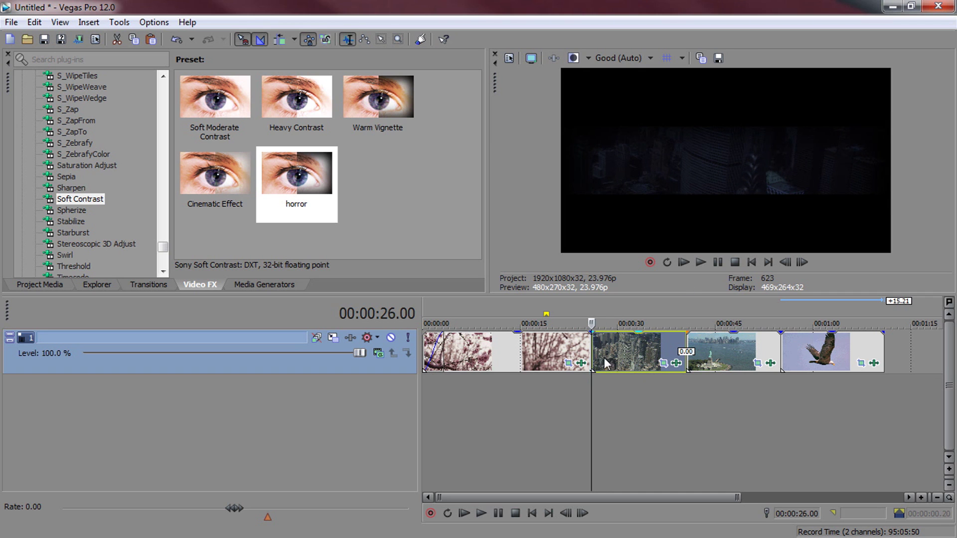
- Move the city clip's pan/crop keyframe to the clip's start so the crop holds from frame one
left_click(663, 363)
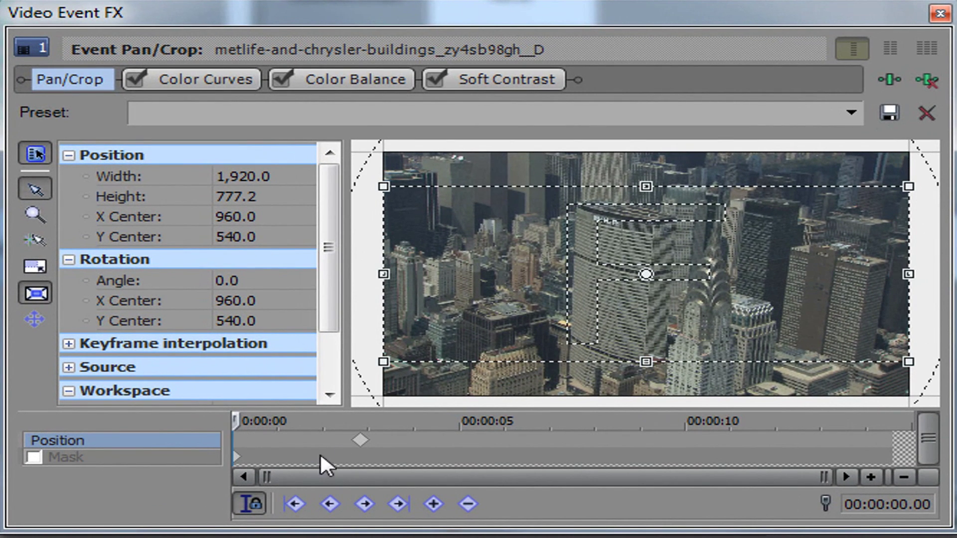
left_click_drag(360, 441, 55, 434)
left_click(940, 14)
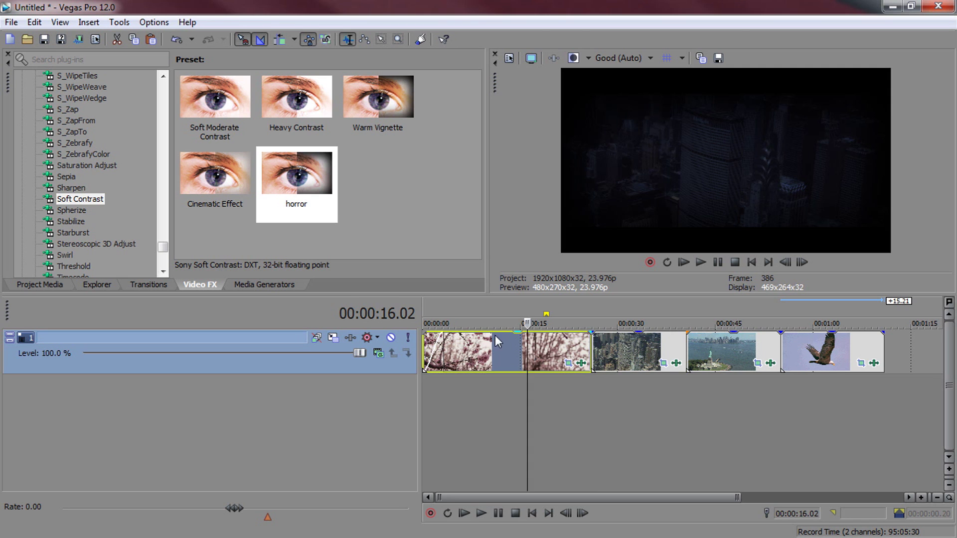
left_click(645, 348)
- Undo the stray keyframe that shrank the statue clip's crop height
left_click(688, 354)
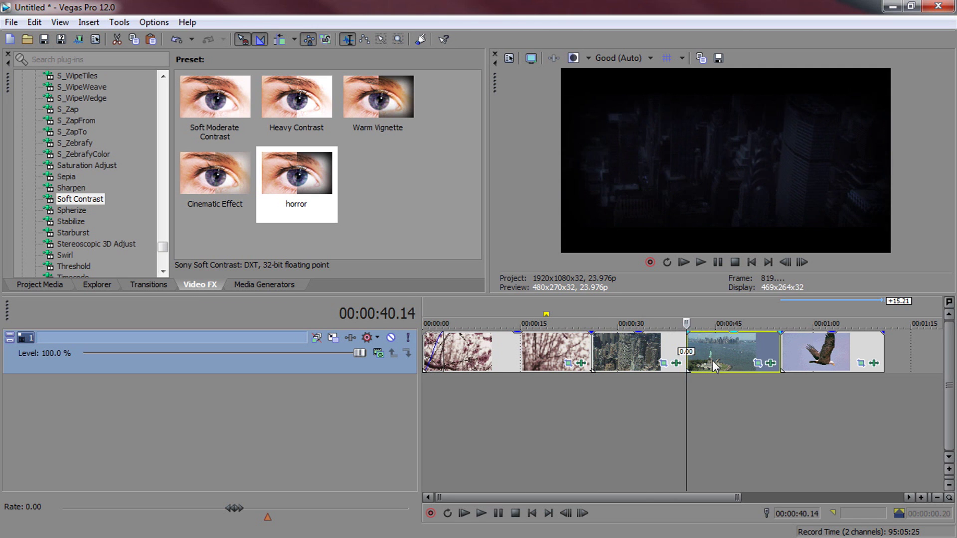
left_click(757, 363)
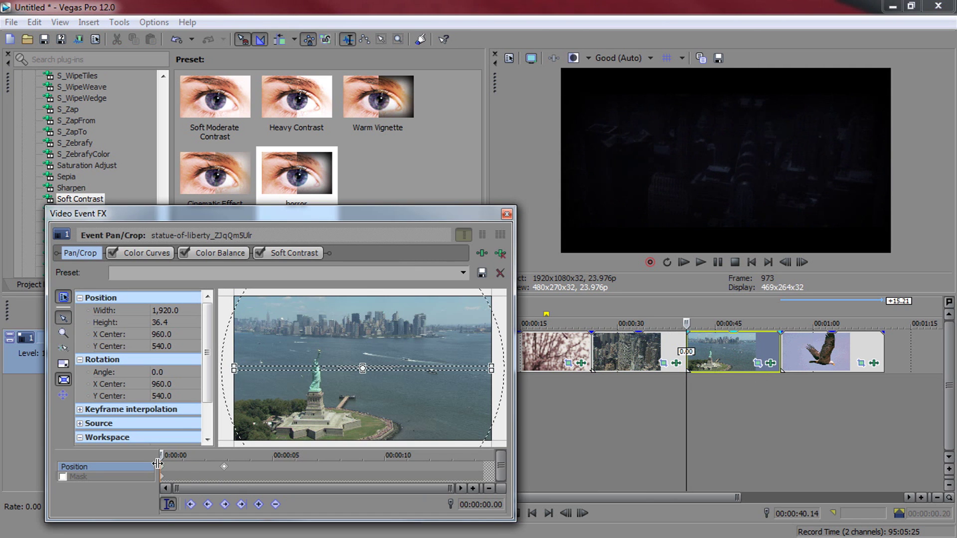
key("ctrl+z")
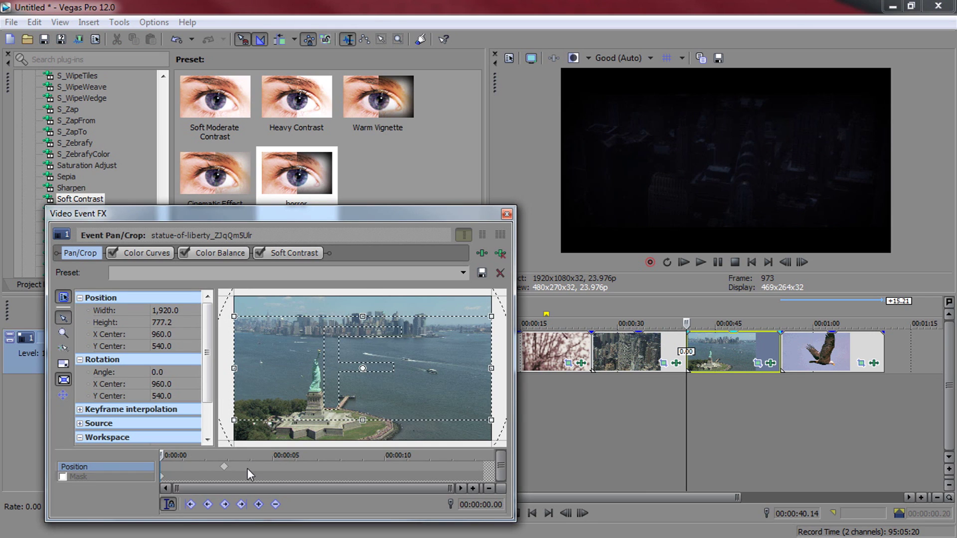
left_click(507, 213)
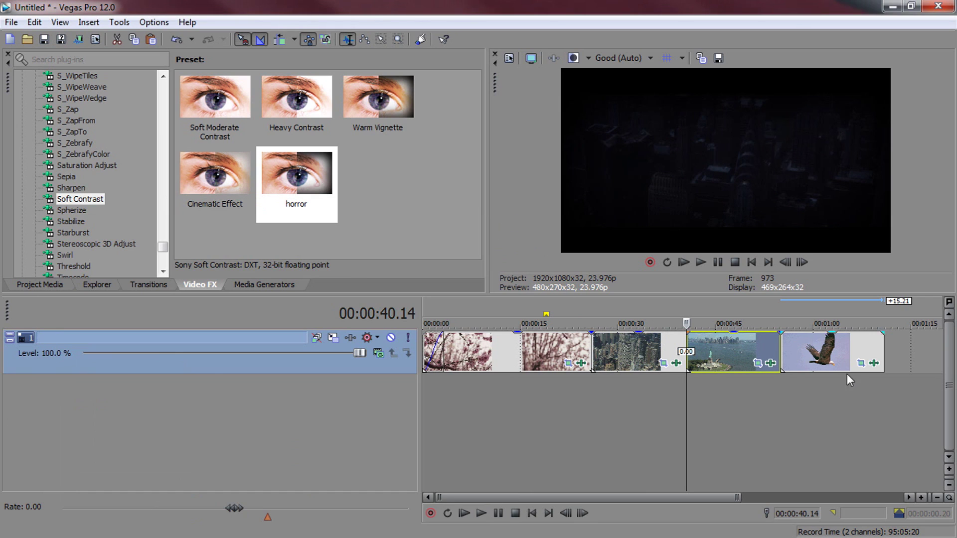
- Check the eagle clip's pan/crop settings, then select the first cherry-blossom clip
left_click(800, 352)
left_click(860, 364)
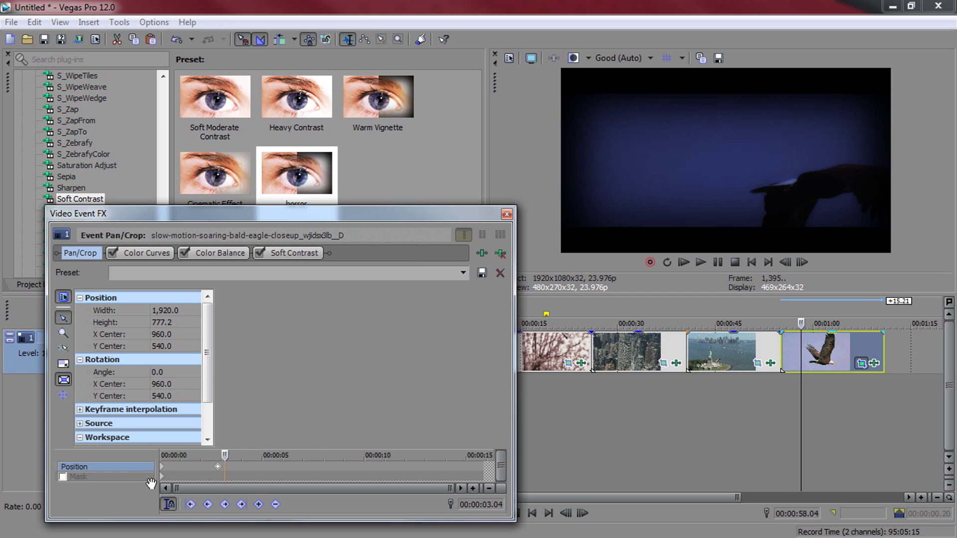
left_click(507, 215)
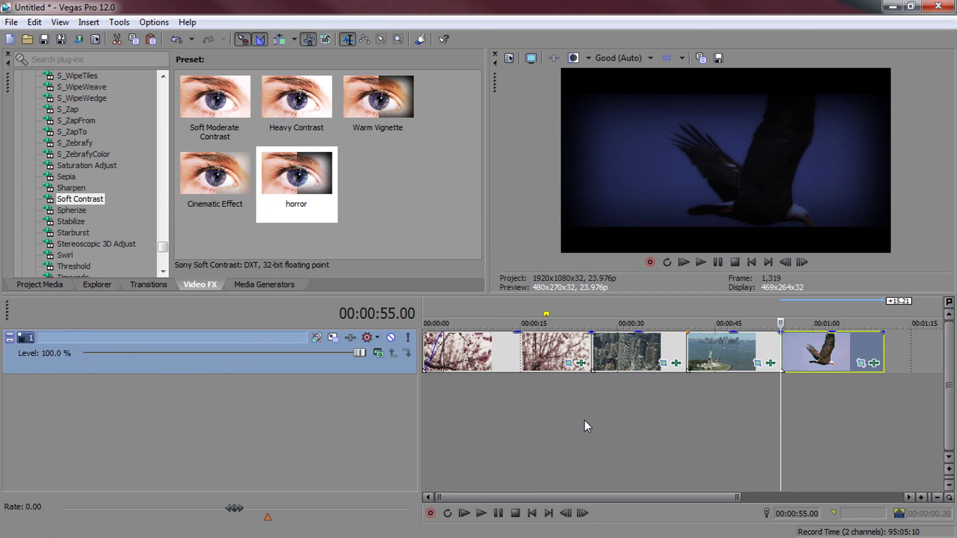
left_click(485, 365)
left_click(483, 365)
- Split the cherry-blossom clip at 5.10 seconds and delete its later part
left_click(473, 366)
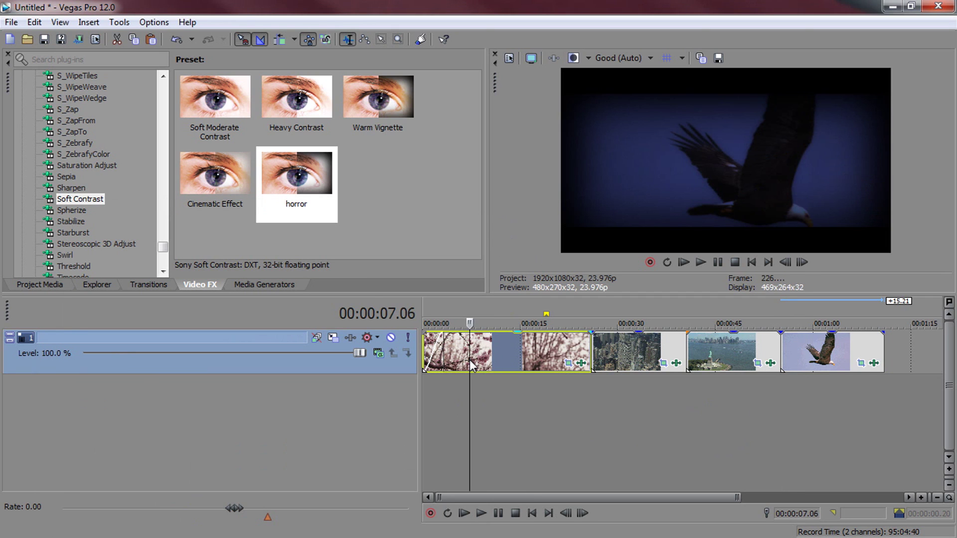
left_click(464, 367)
left_click(467, 367)
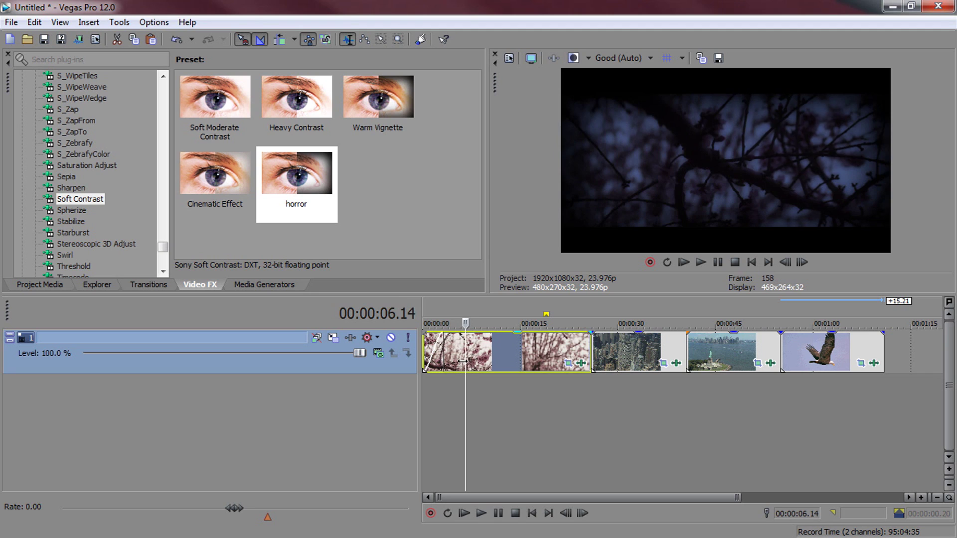
left_click(465, 367)
left_click(459, 367)
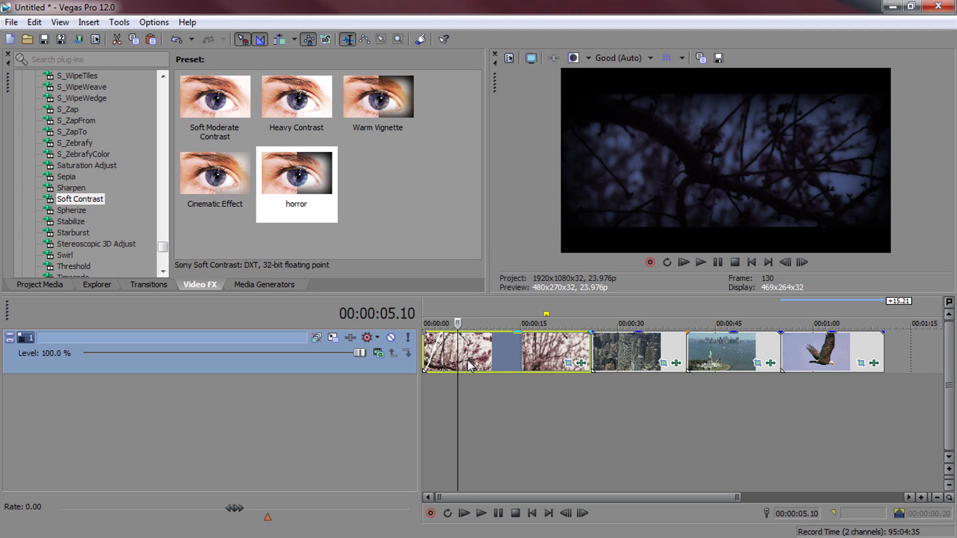
key("s")
left_click(542, 357)
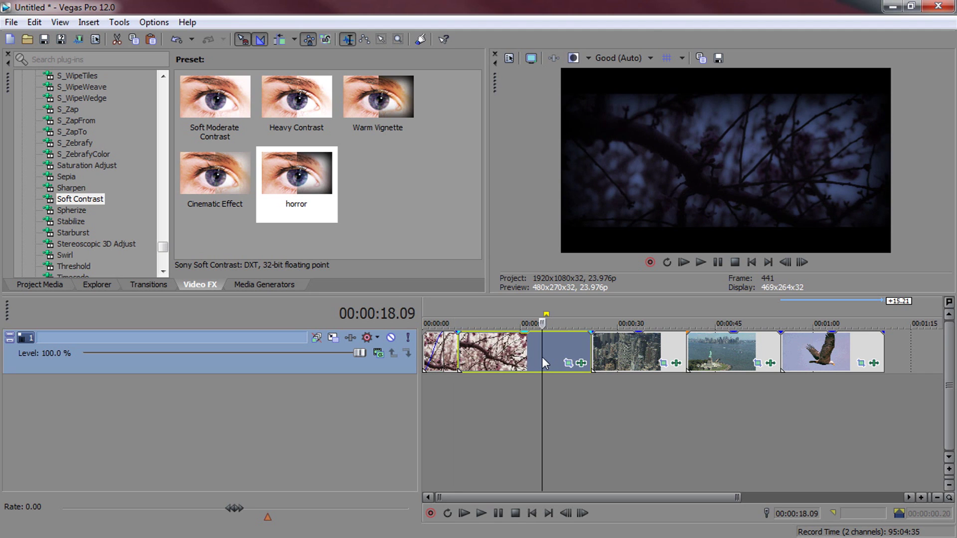
key("Delete")
- Slide the city clip against the first clip, lengthen it, and overlap it by one second
left_click_drag(624, 354, 476, 362)
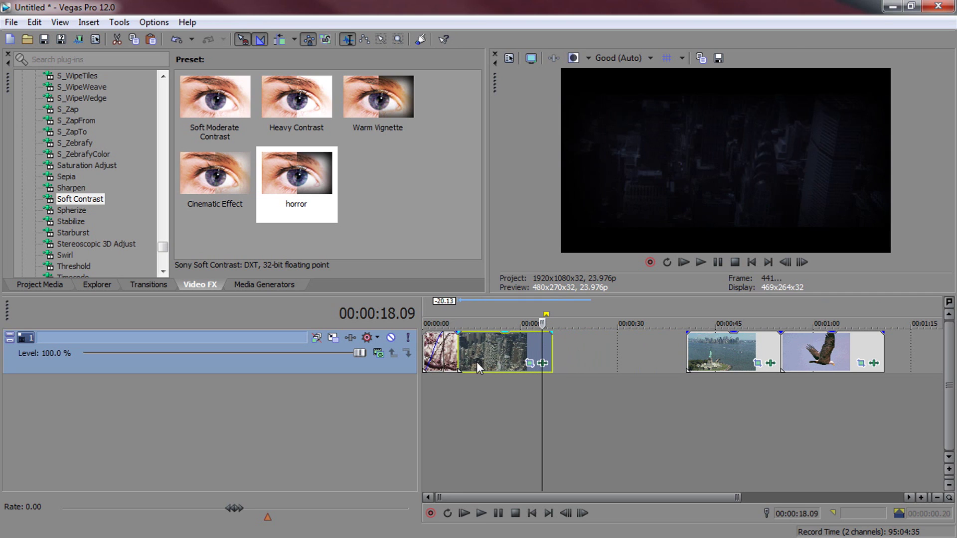
left_click(463, 359)
left_click(700, 262)
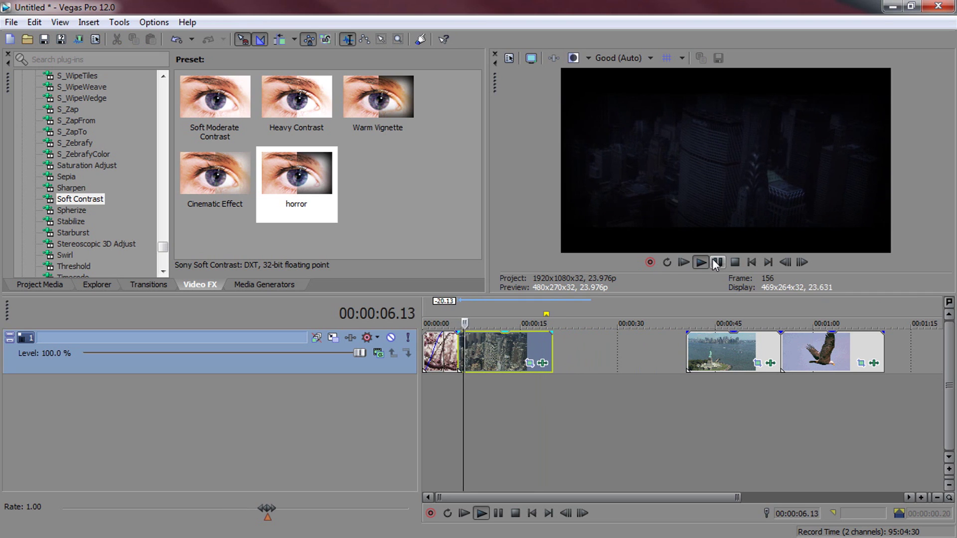
left_click(718, 263)
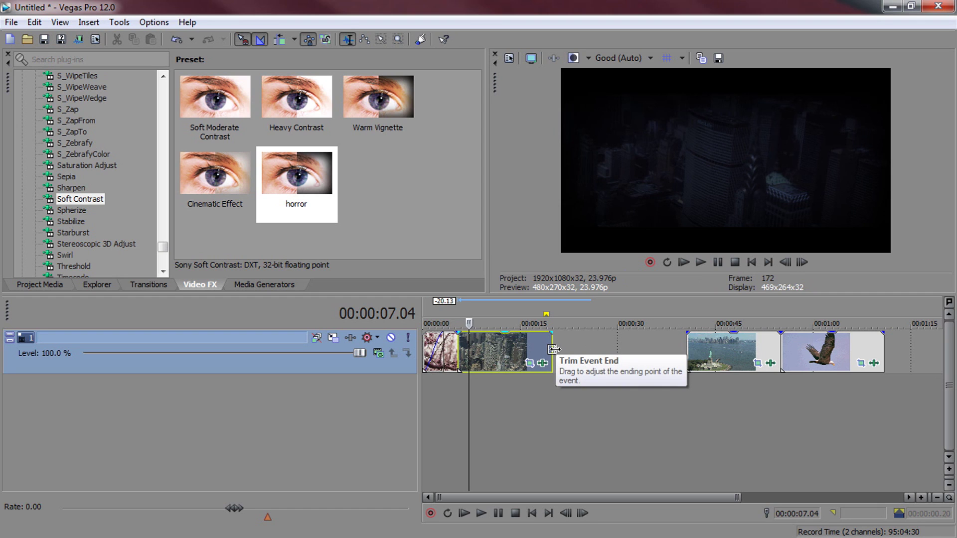
left_click_drag(554, 349, 614, 352)
key("space")
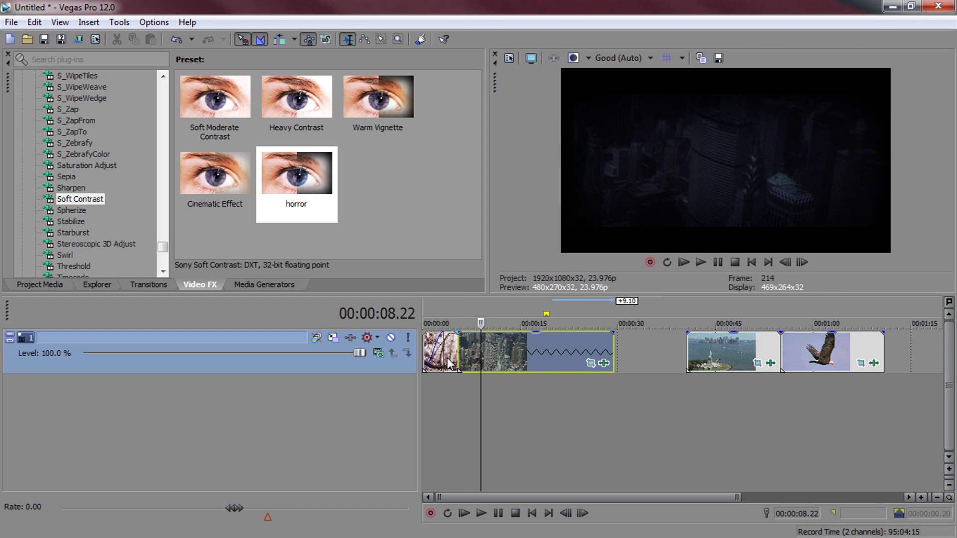
left_click_drag(452, 363, 444, 363)
scroll(542, 355, "up", 3)
- Cut off the city clip's excess end and slide the statue clip up to it
left_click(636, 351)
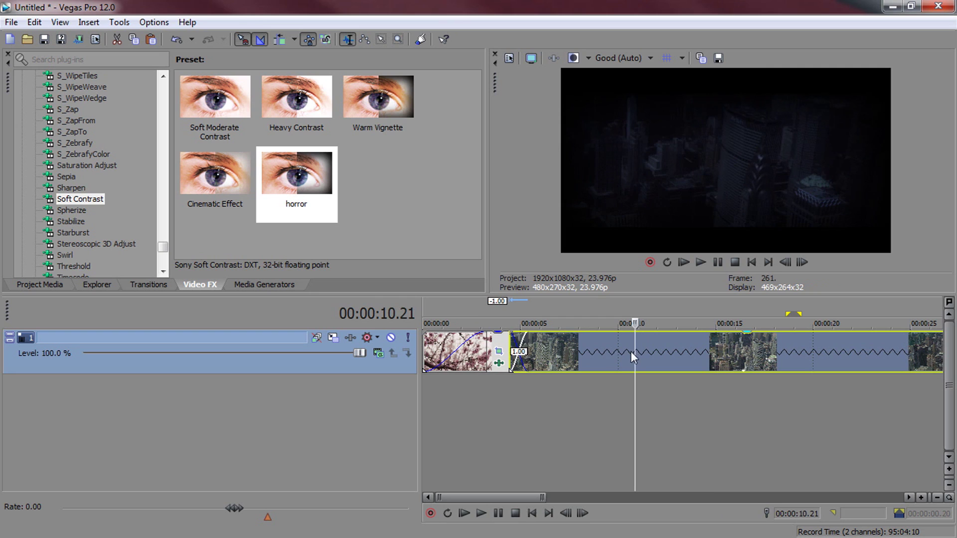
key("s")
key("Delete")
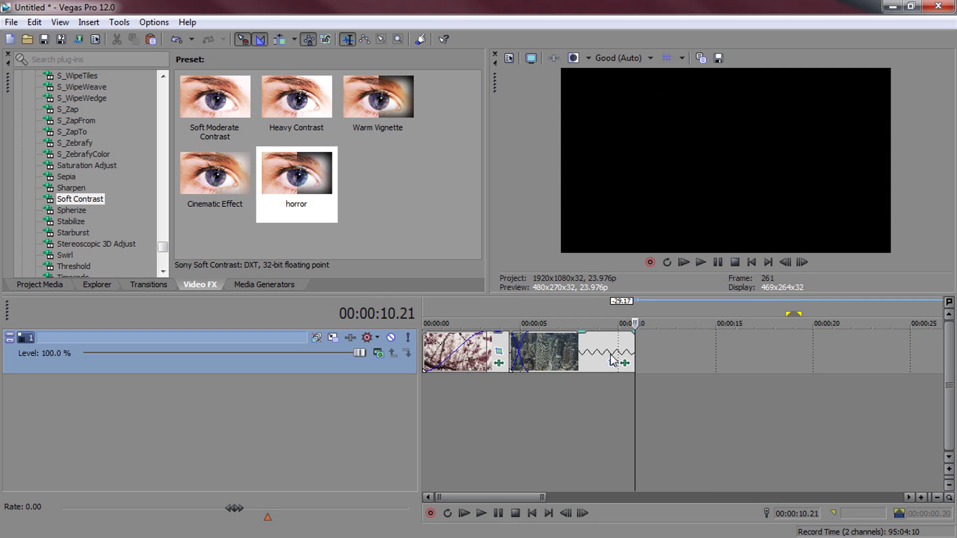
scroll(615, 356, "down", 3)
left_click_drag(618, 354, 537, 357)
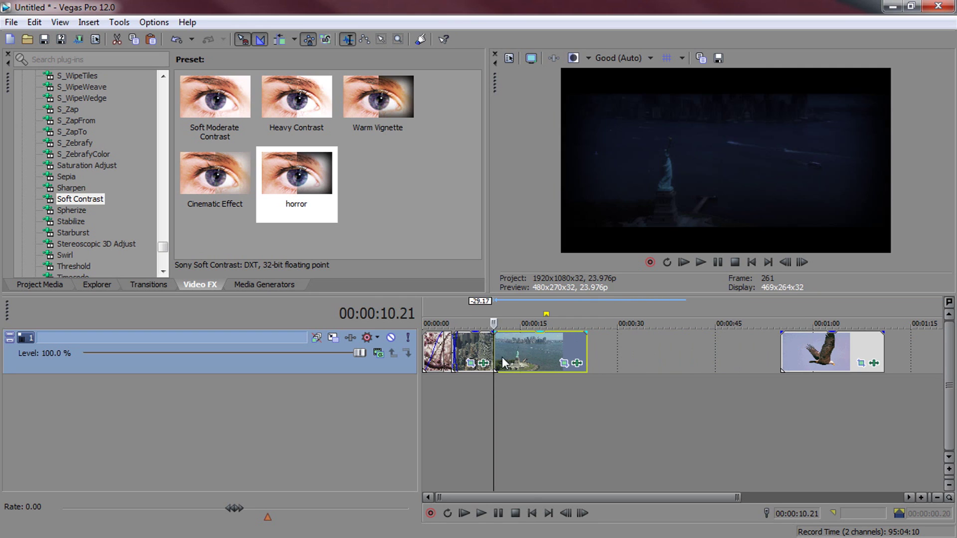
- Review from about 12 seconds, then split the Statue of Liberty clip at 15 seconds and delete the rest
left_click(502, 357)
left_click(701, 262)
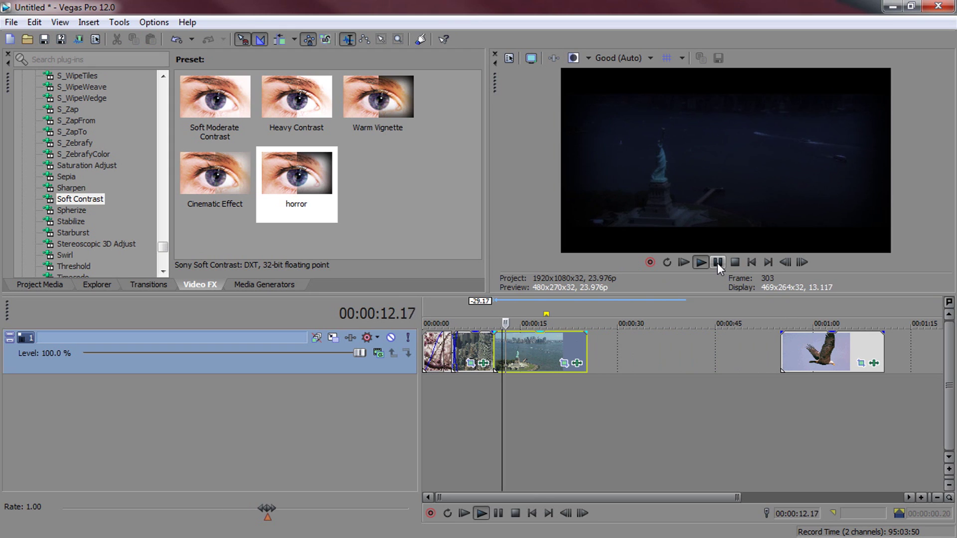
left_click(717, 262)
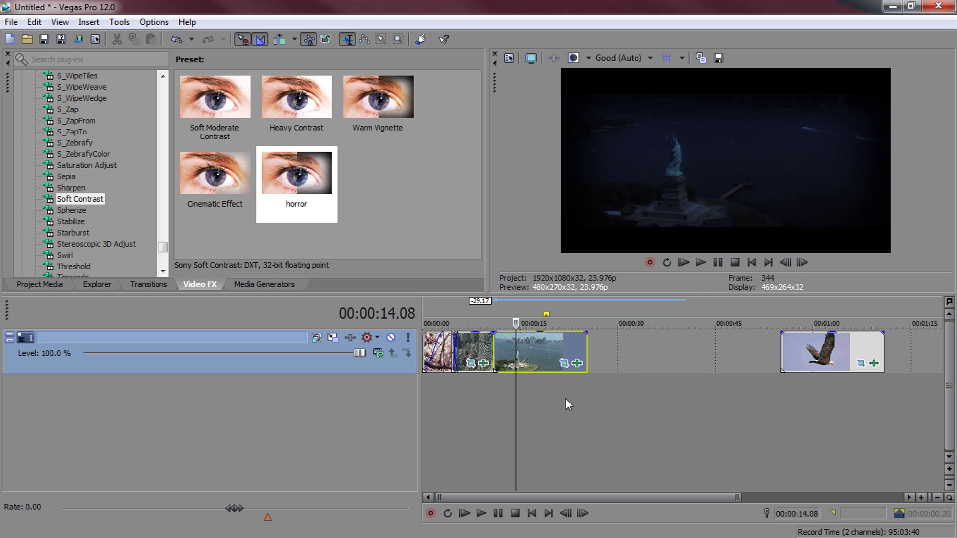
scroll(507, 387, "up", 2)
scroll(688, 349, "up", 2)
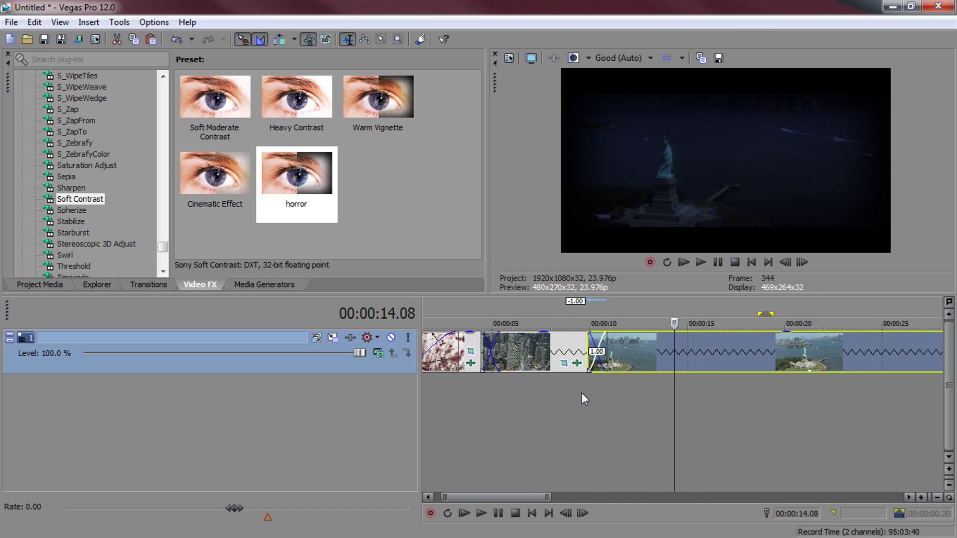
scroll(750, 369, "down", 4)
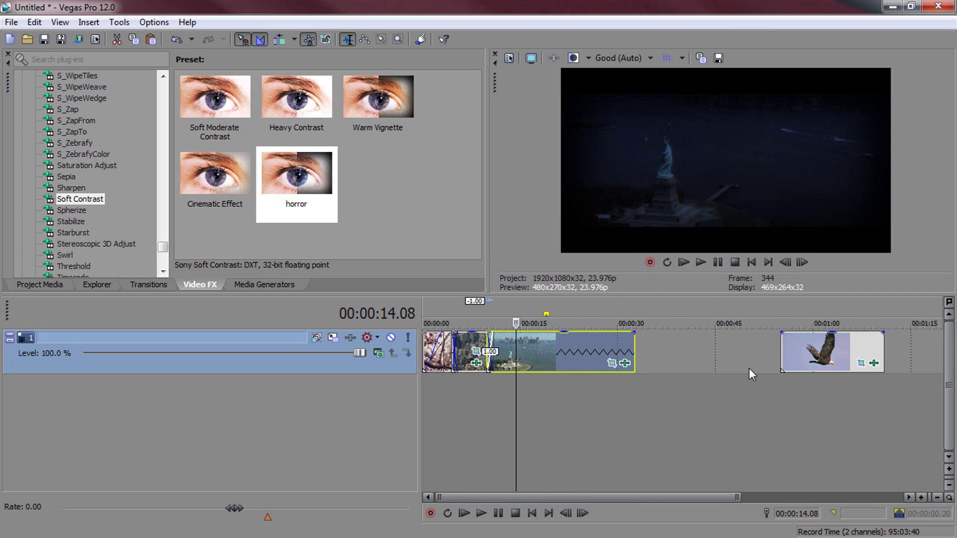
left_click(521, 352)
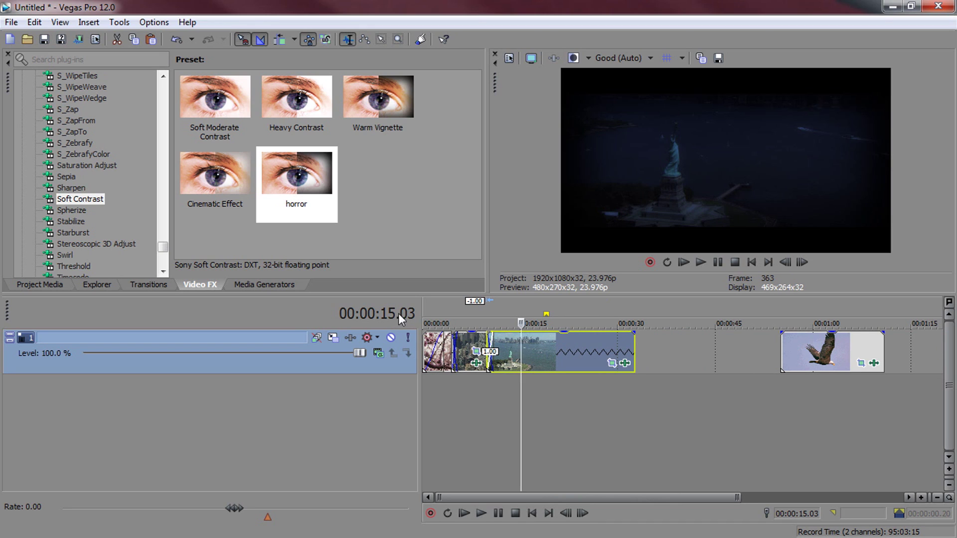
key("s")
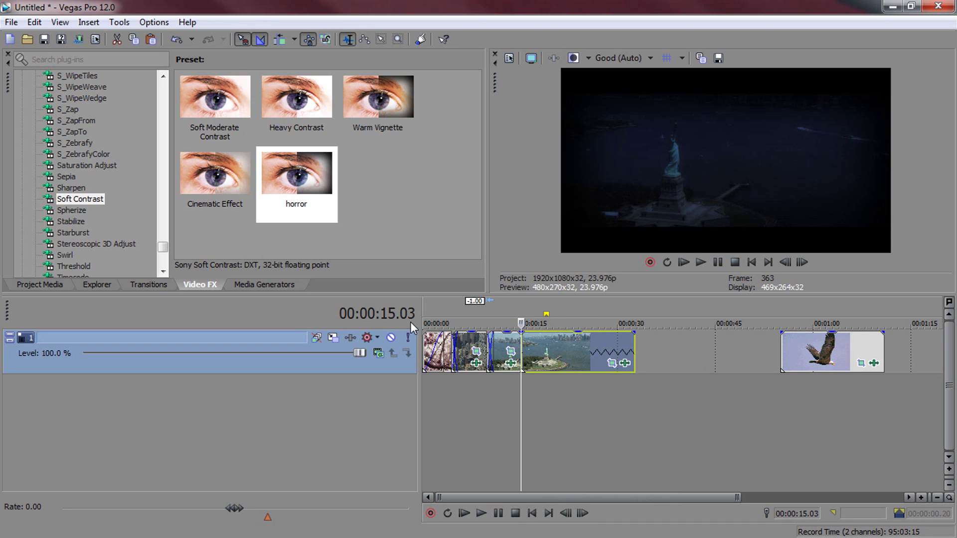
key("Delete")
- Overlap the eagle clip onto the statue clip's end and shorten the eagle clip
left_click_drag(829, 357, 570, 357)
scroll(570, 357, "up", 2)
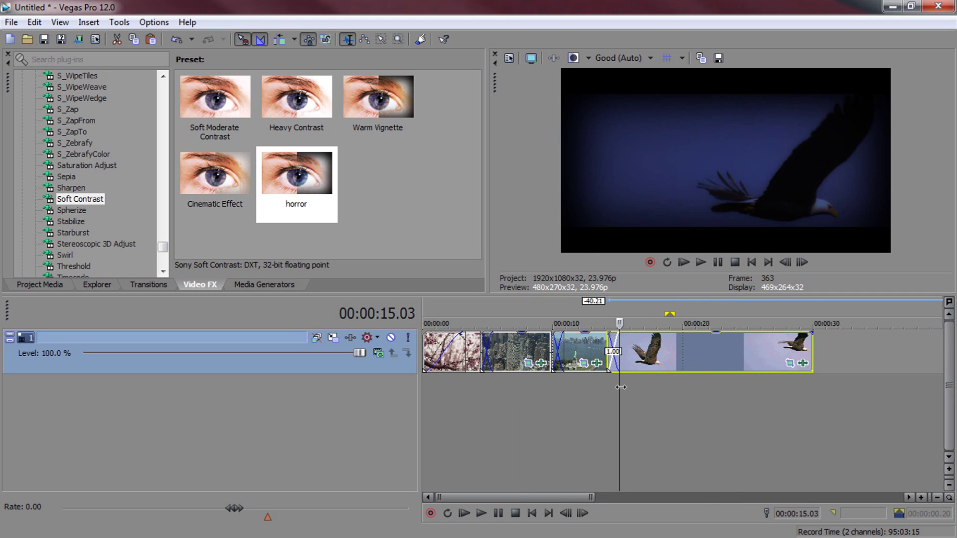
left_click_drag(812, 355, 687, 363)
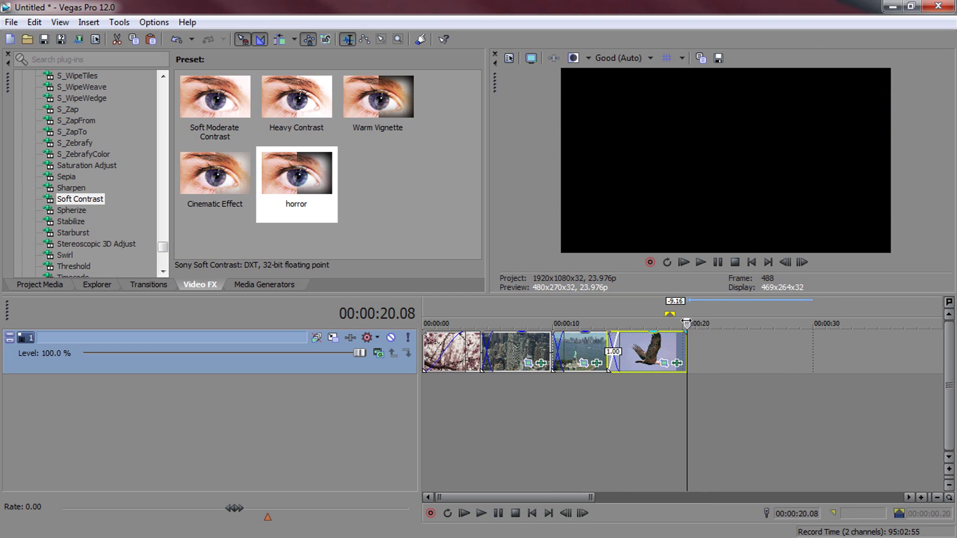
scroll(587, 381, "down", 3)
scroll(587, 381, "up", 1)
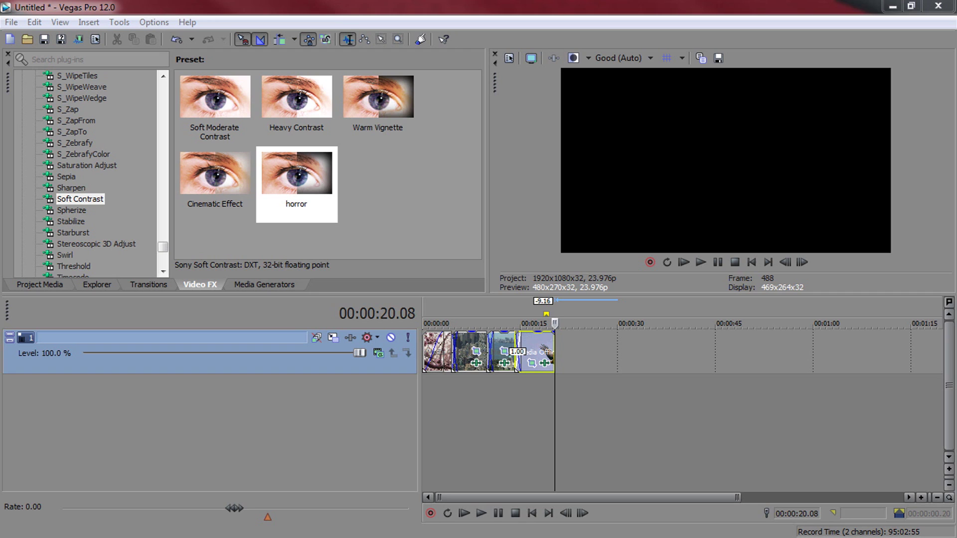
- Add the music file as a new audio track and trim its beginning
left_click_drag(328, 379, 419, 396)
left_click(427, 402)
scroll(429, 403, "down", 3)
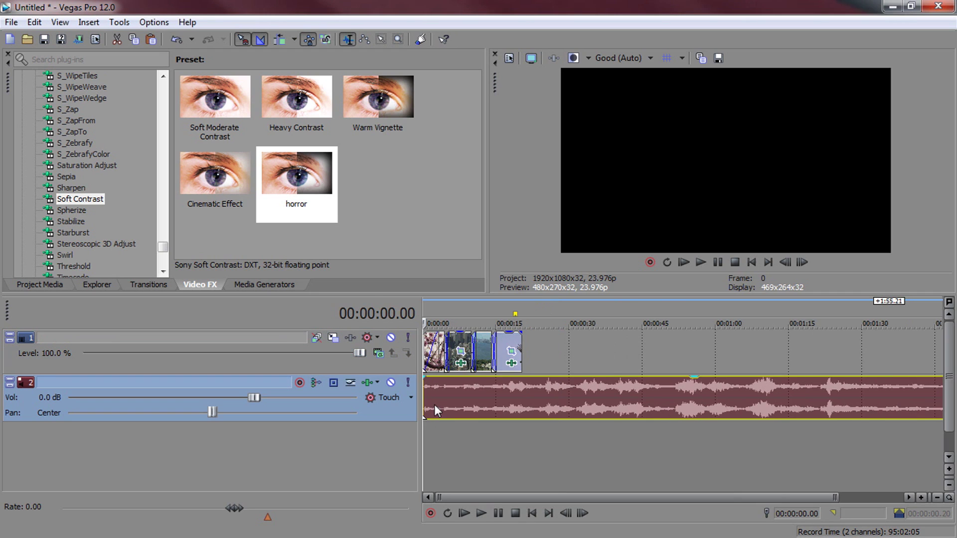
scroll(429, 405, "up", 1)
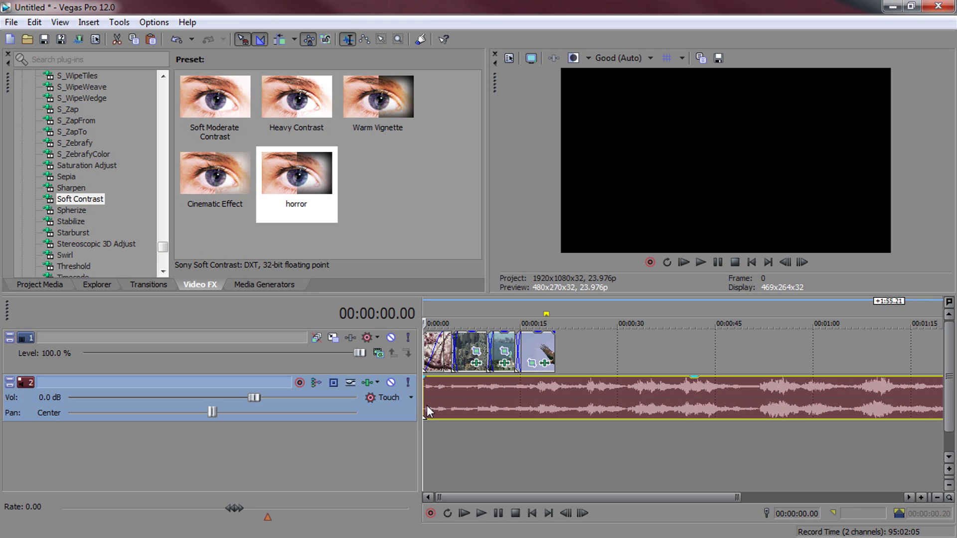
left_click_drag(427, 405, 445, 382)
- Fade the music in, cut it at 20.08 seconds with a fade-out, and fade out the eagle clip
left_click(623, 387)
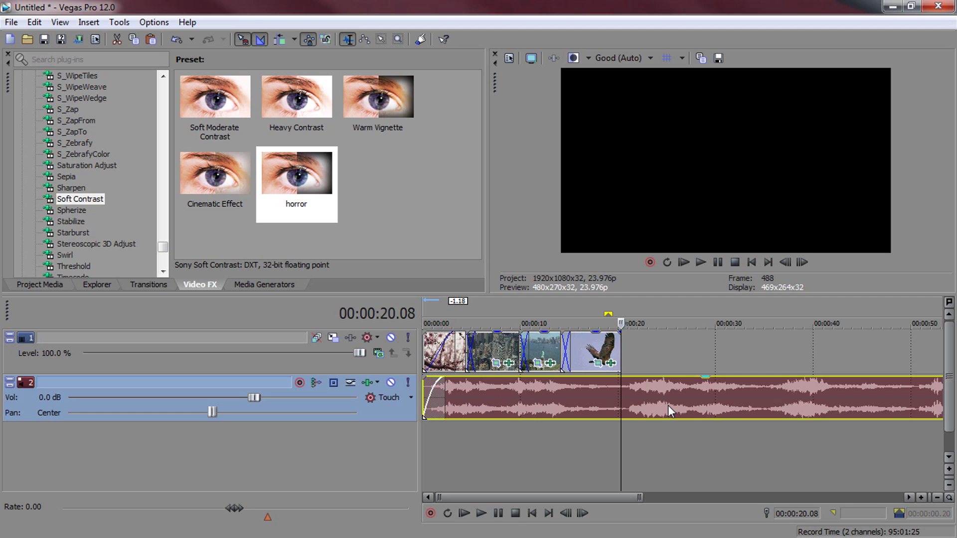
key("s")
key("Delete")
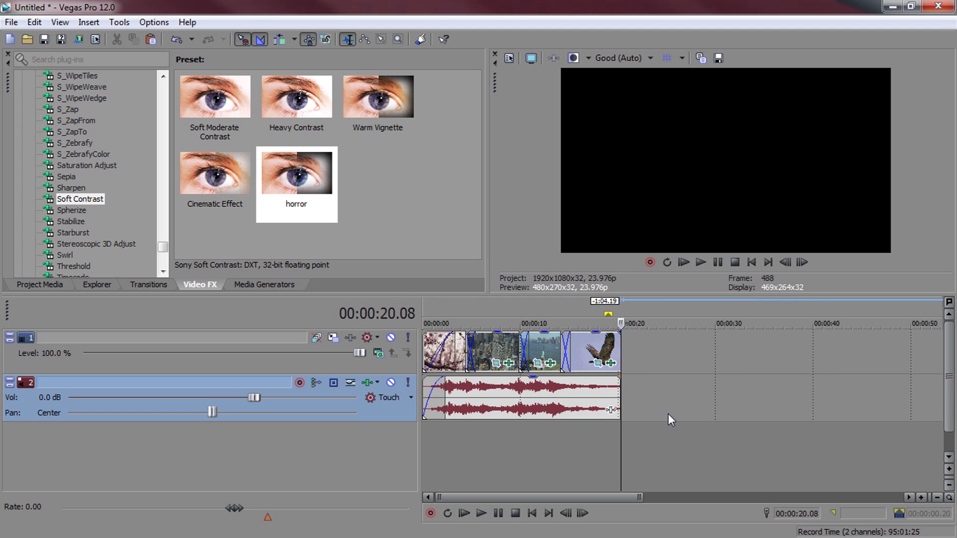
left_click_drag(625, 378, 597, 383)
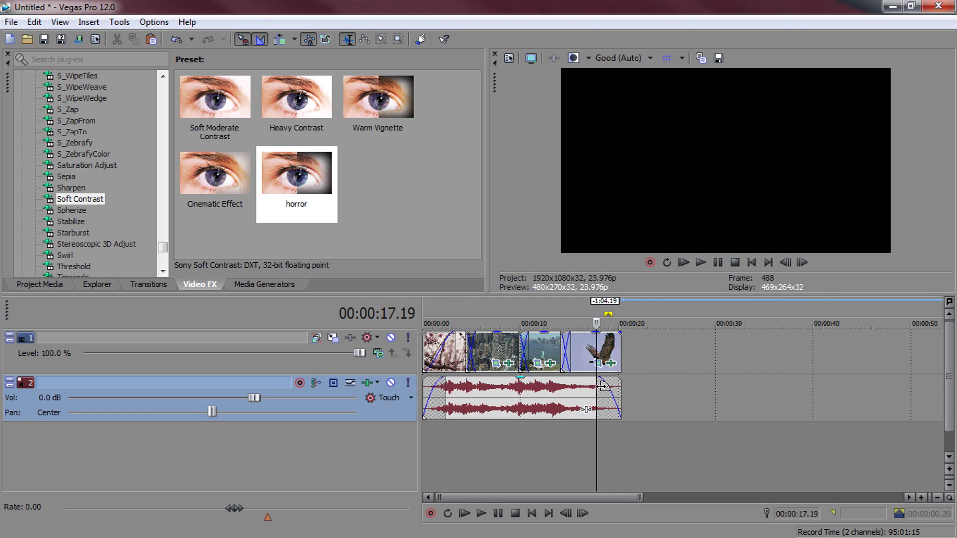
left_click_drag(618, 338, 597, 338)
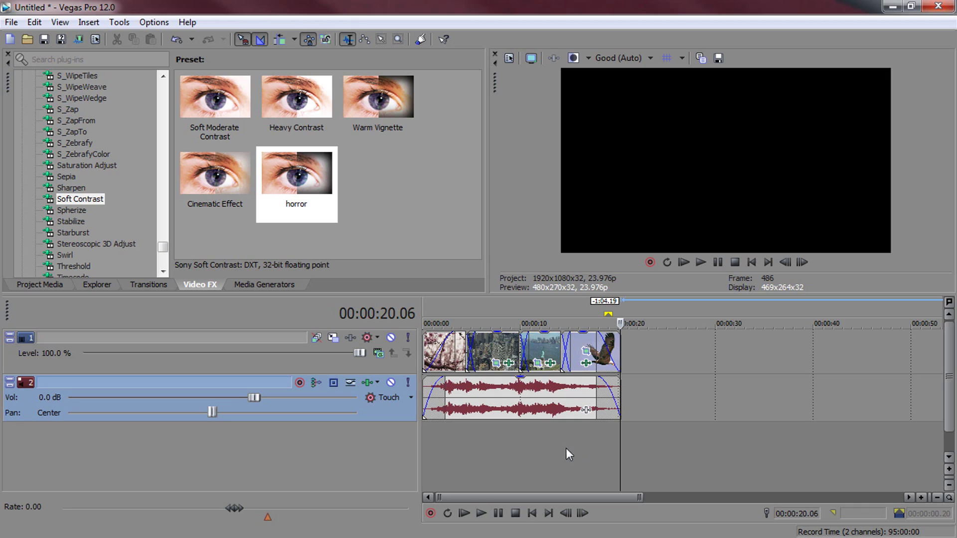
- Scrub between the Statue of Liberty, city skyline and branches clips to review the crossfades
left_click(561, 448)
left_click_drag(560, 453, 483, 464)
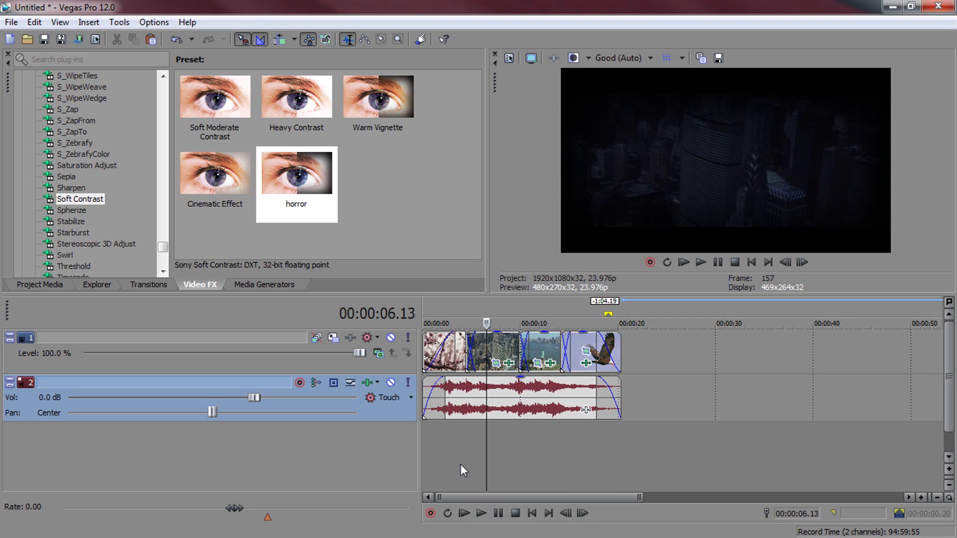
left_click(461, 465)
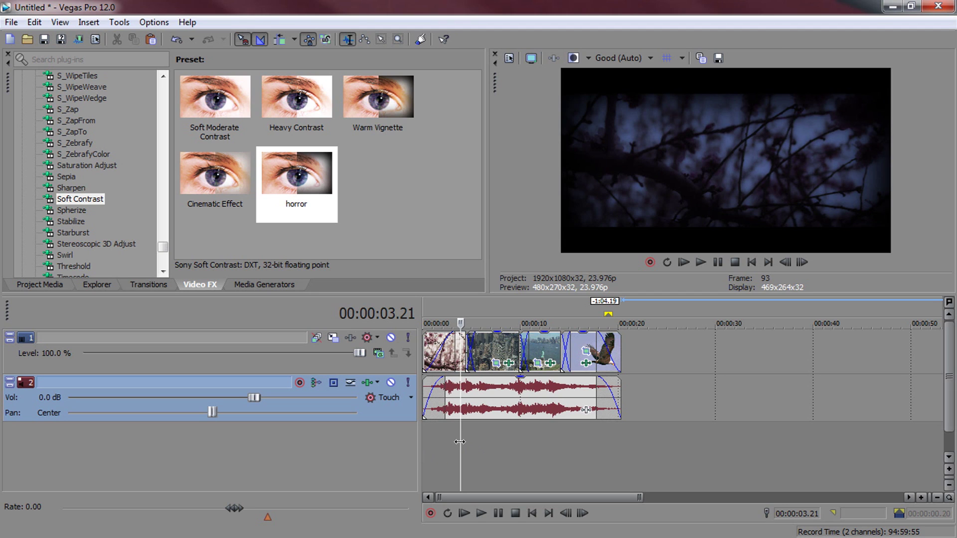
left_click_drag(469, 448, 587, 441)
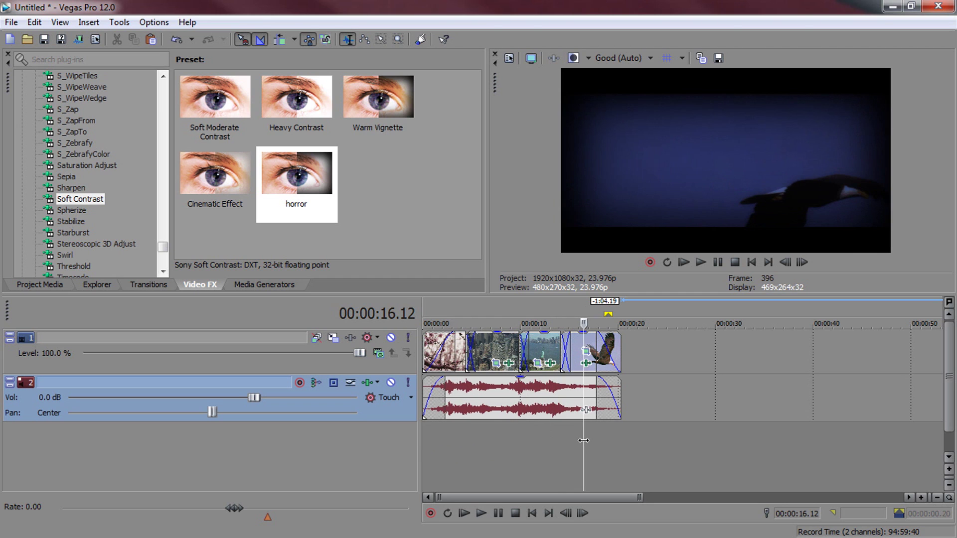
- Select the music and first video clips, then scrub from about 7 seconds to the Statue of Liberty clip
left_click(452, 408)
scroll(622, 381, "up", 5)
left_click(619, 345)
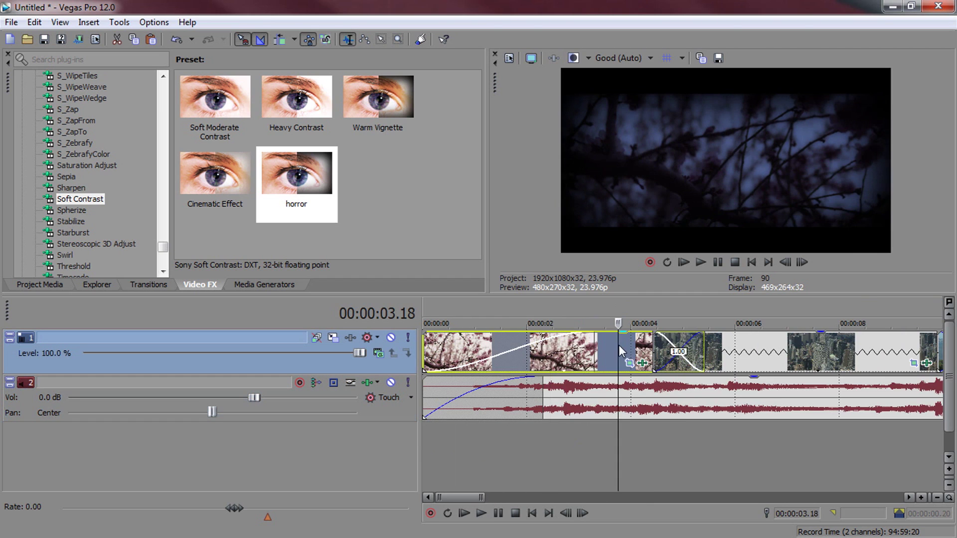
scroll(618, 345, "down", 6)
scroll(504, 398, "up", 2)
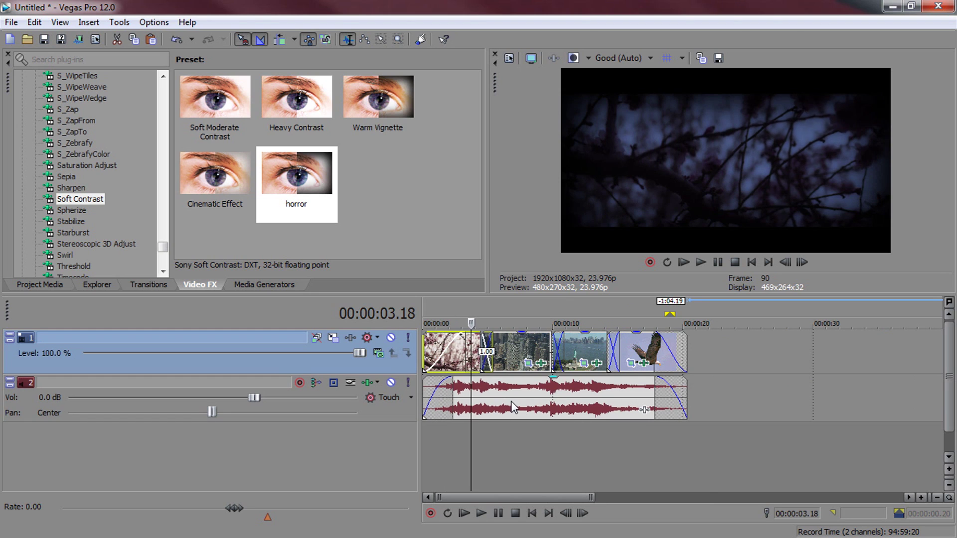
left_click(512, 392)
left_click(518, 401)
left_click_drag(519, 400, 630, 408)
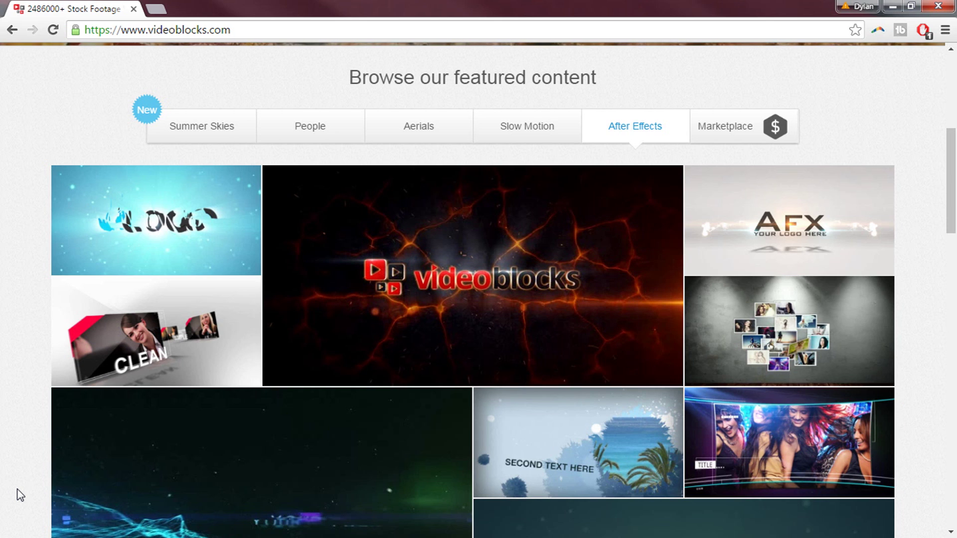
- Follow the featured video on the Videoblocks home page to the stock footage listing
left_click(187, 317)
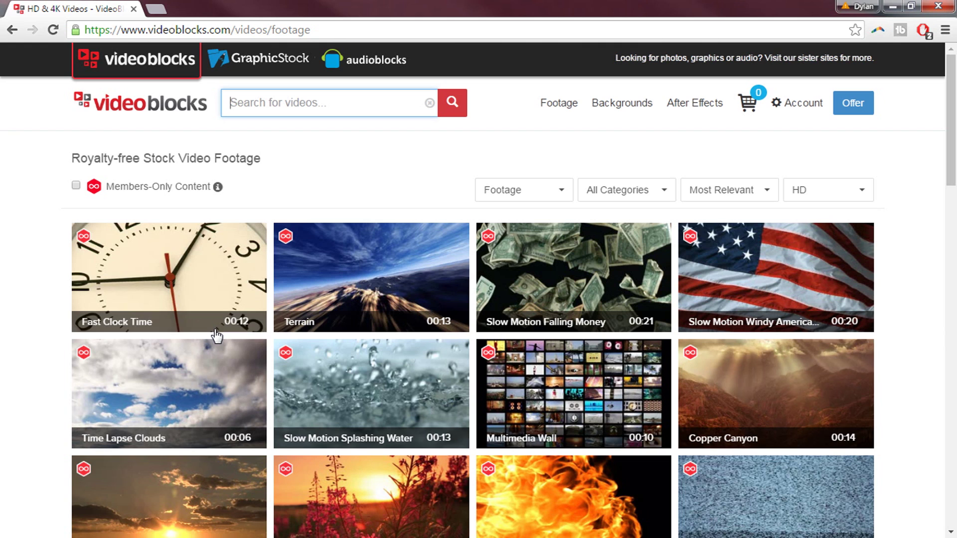
scroll(215, 327, "down", 1)
mouse_move(214, 327)
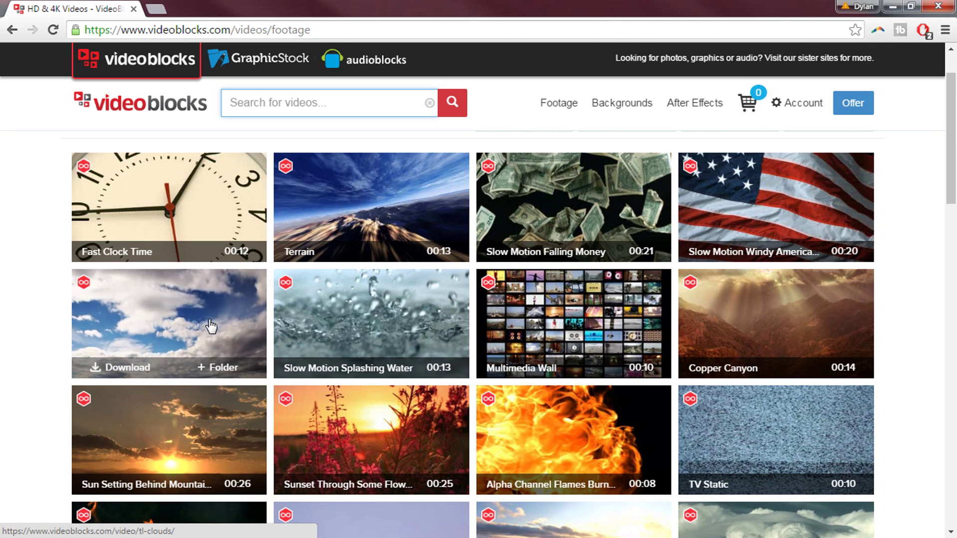
scroll(653, 350, "down", 1)
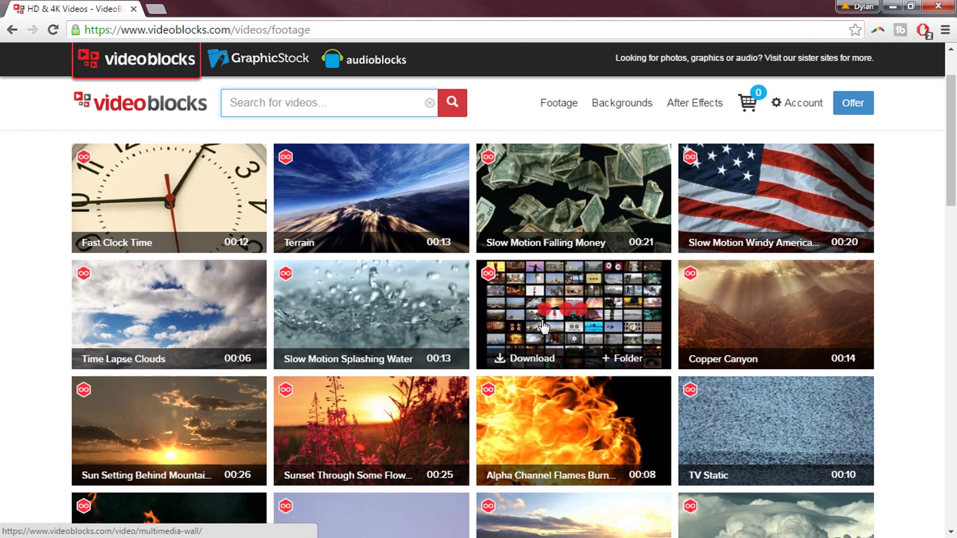
scroll(526, 315, "down", 1)
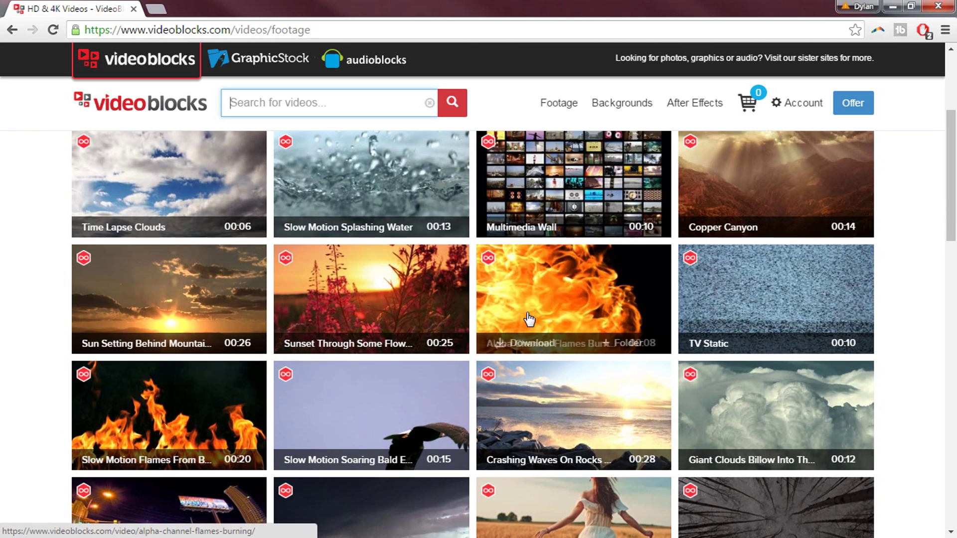
scroll(527, 316, "down", 1)
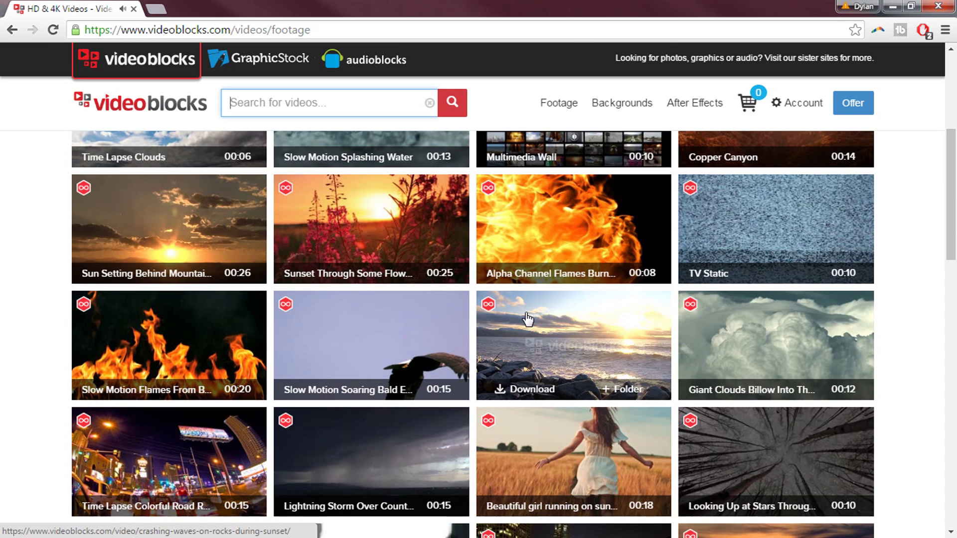